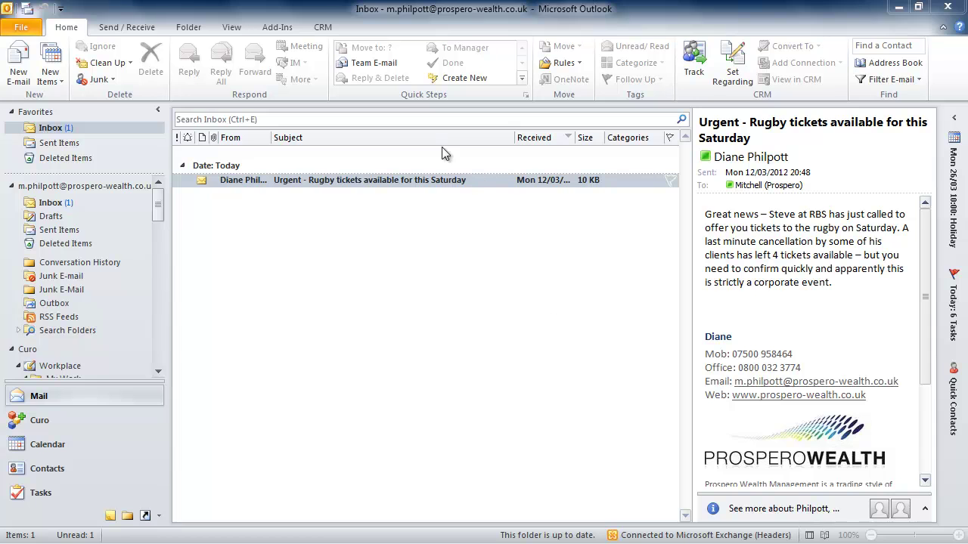
Step: Reply all to the rugby tickets email with 'Great thanks – I am on to it!!', signed with your name
{"action": "double_click", "coordinate": [470, 179]}
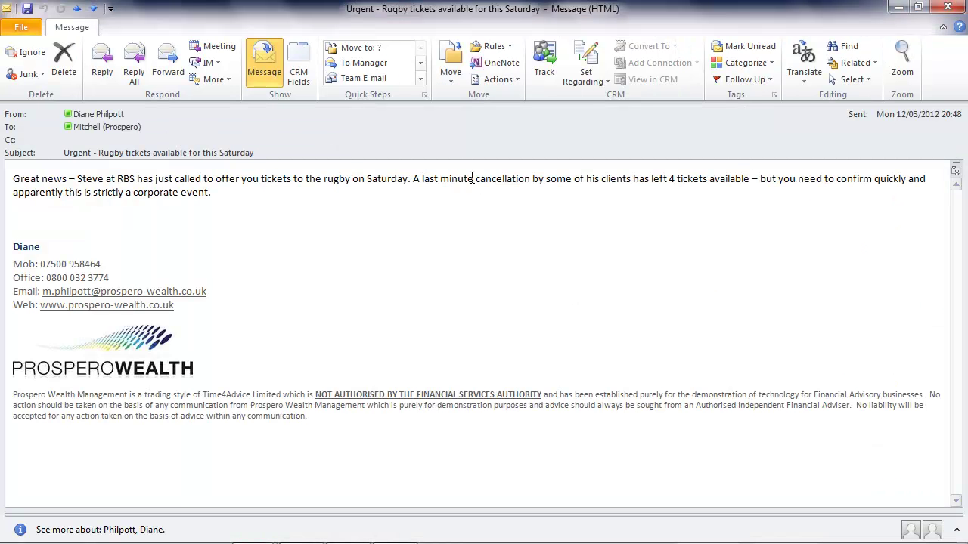
{"action": "left_click", "coordinate": [133, 72]}
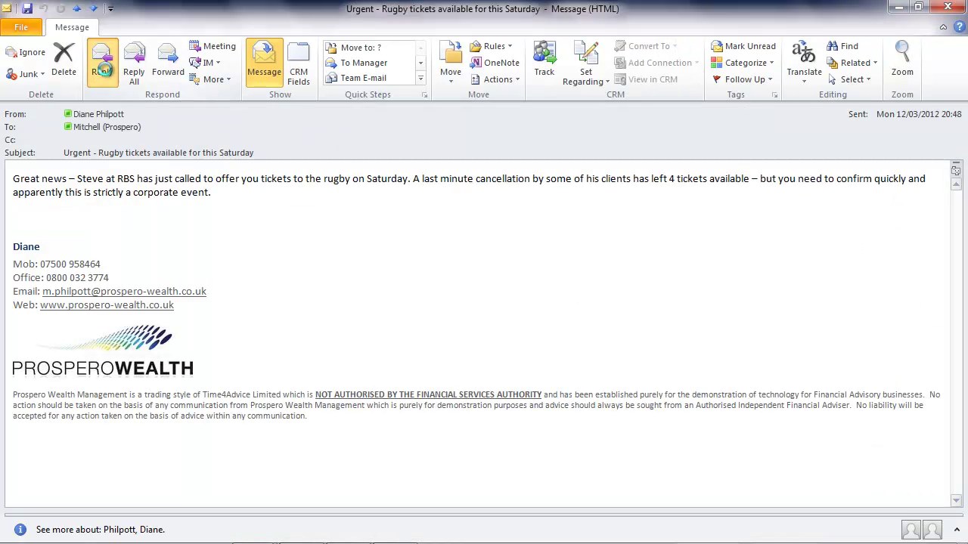
{"action": "type", "text": "Great thanks – I am on to it!!"}
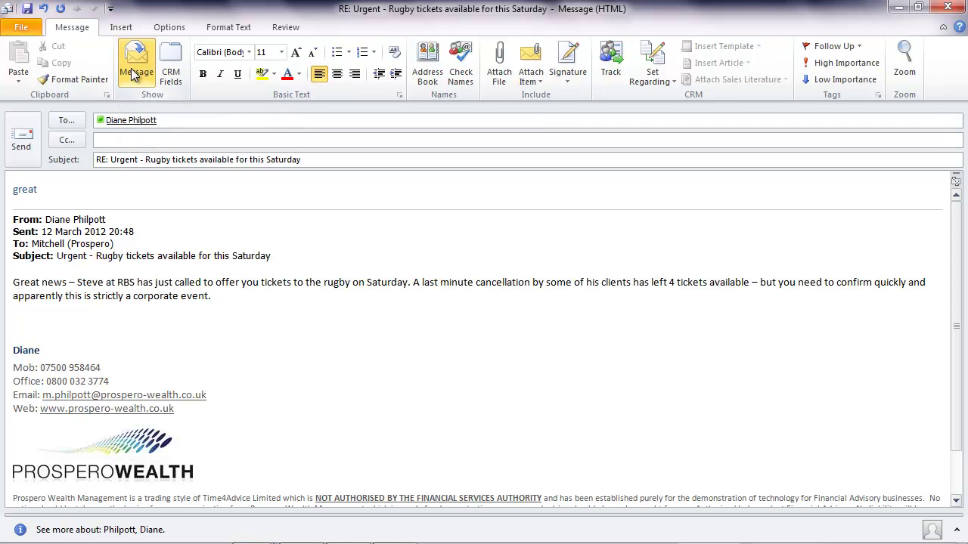
{"action": "key", "text": "Return"}
{"action": "key", "text": "Return"}
{"action": "type", "text": "Mitchell"}
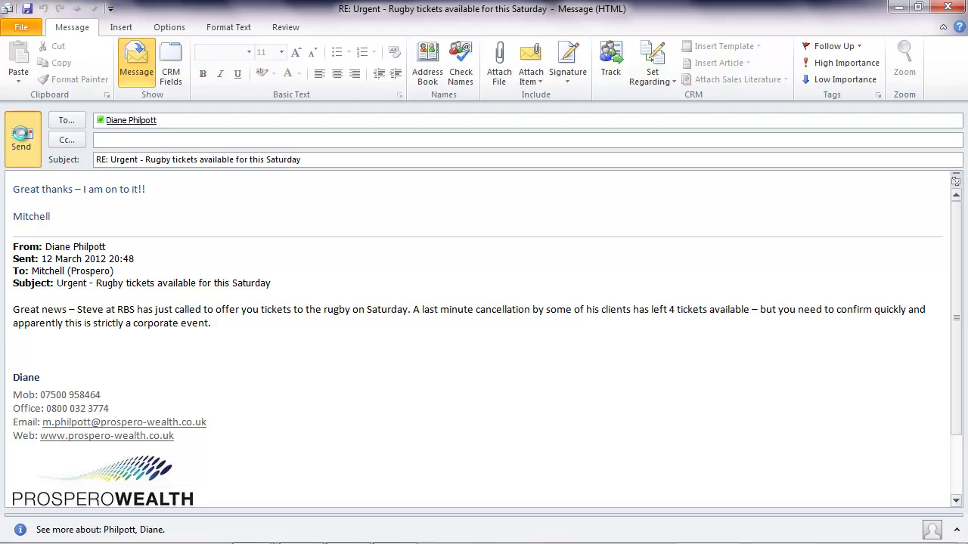
{"action": "left_click", "coordinate": [22, 140]}
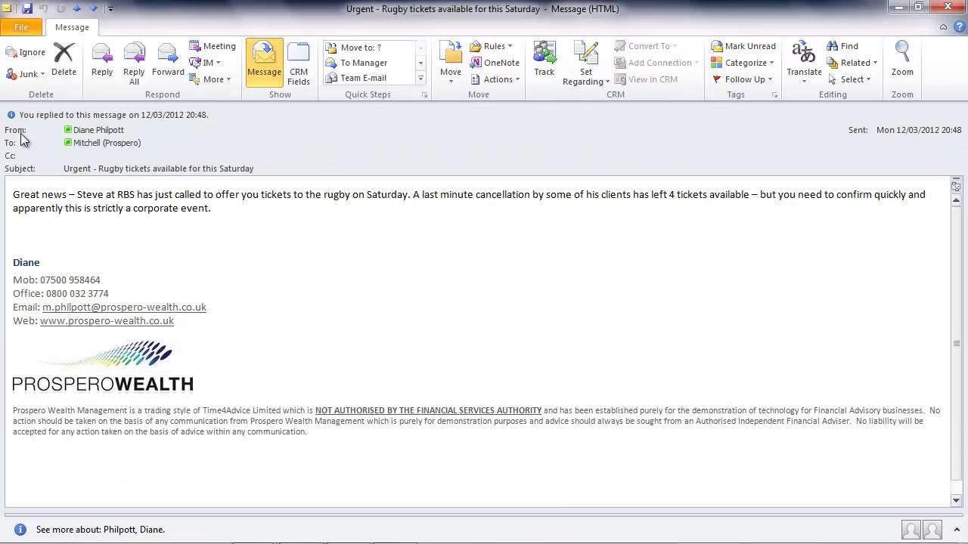
Step: Delete the rugby tickets email and switch to the Curo CRM area
{"action": "left_click", "coordinate": [63, 58]}
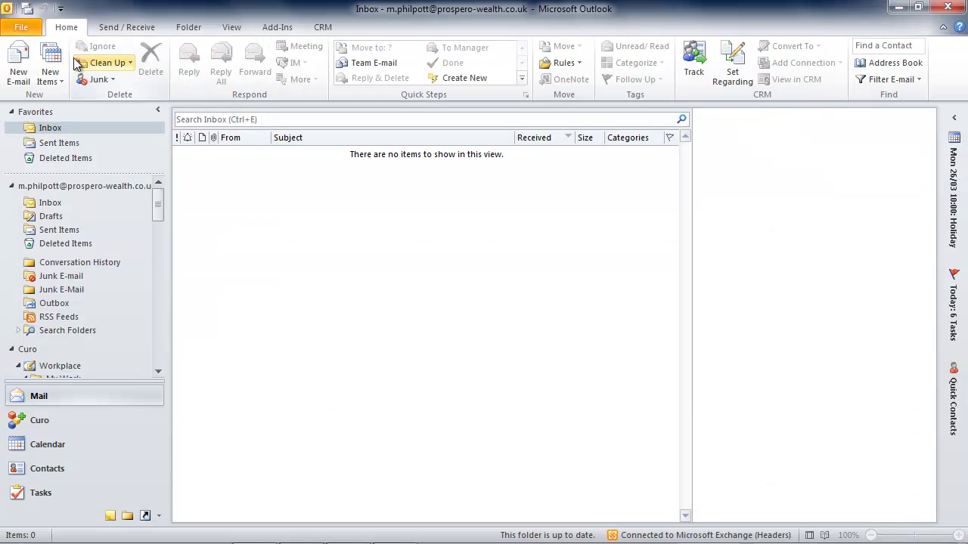
{"action": "left_click", "coordinate": [53, 421]}
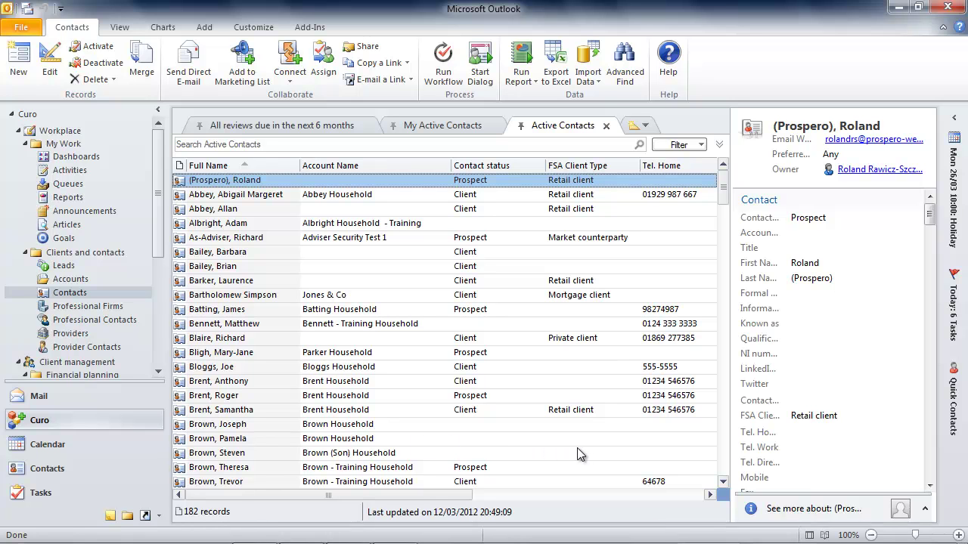
Step: Scroll through the 182-record Active Contacts list
{"action": "left_click", "coordinate": [722, 482]}
{"action": "left_click", "coordinate": [723, 485]}
{"action": "left_click", "coordinate": [723, 485]}
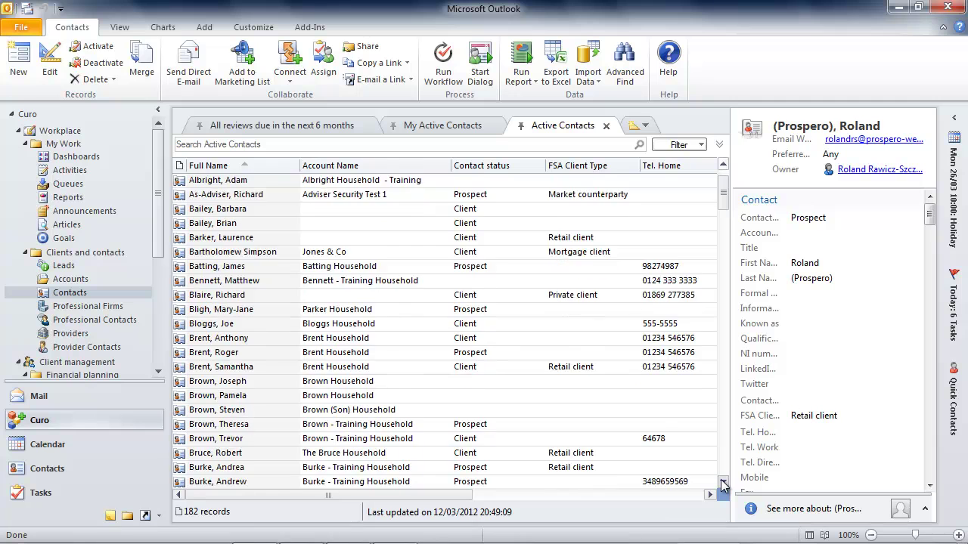
{"action": "left_click", "coordinate": [722, 485]}
{"action": "left_click", "coordinate": [723, 485]}
{"action": "left_click", "coordinate": [723, 485]}
{"action": "scroll", "coordinate": [721, 199], "scroll_direction": "down", "scroll_amount": 7}
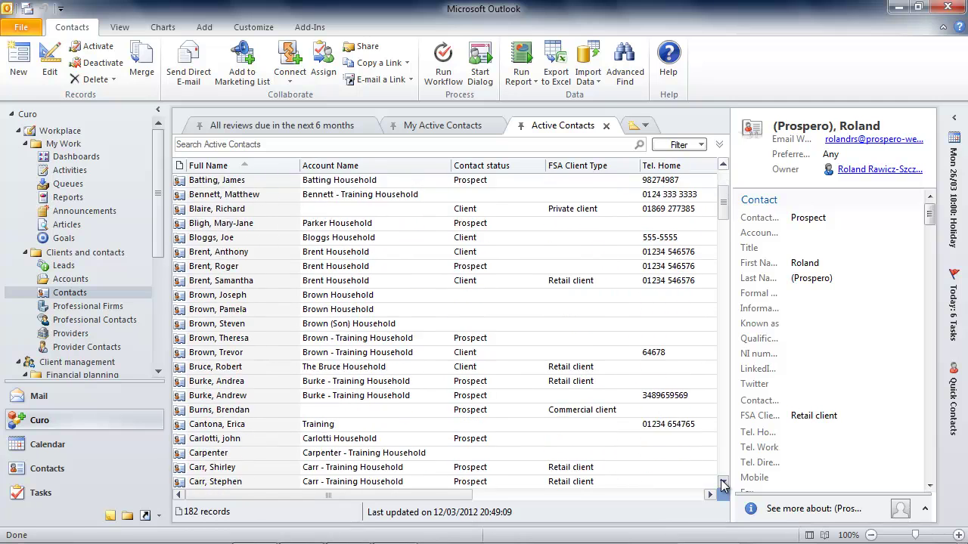
{"action": "left_click", "coordinate": [722, 166]}
{"action": "left_click", "coordinate": [723, 166]}
{"action": "left_click", "coordinate": [723, 165]}
{"action": "left_click", "coordinate": [723, 165]}
{"action": "left_click_drag", "start_coordinate": [723, 169], "coordinate": [722, 168]}
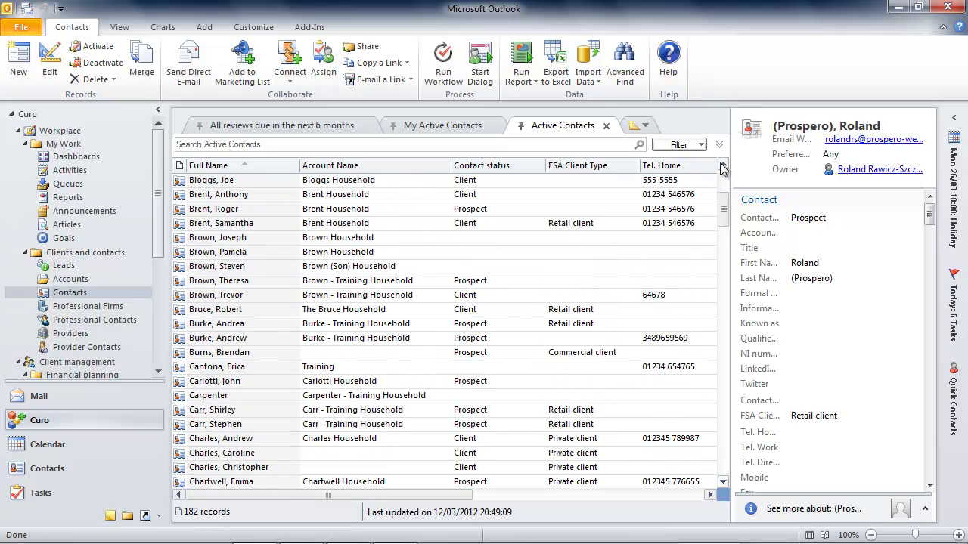
Step: Start an Advanced Find on Contacts with an Adviser equals Current User condition
{"action": "left_click", "coordinate": [623, 65]}
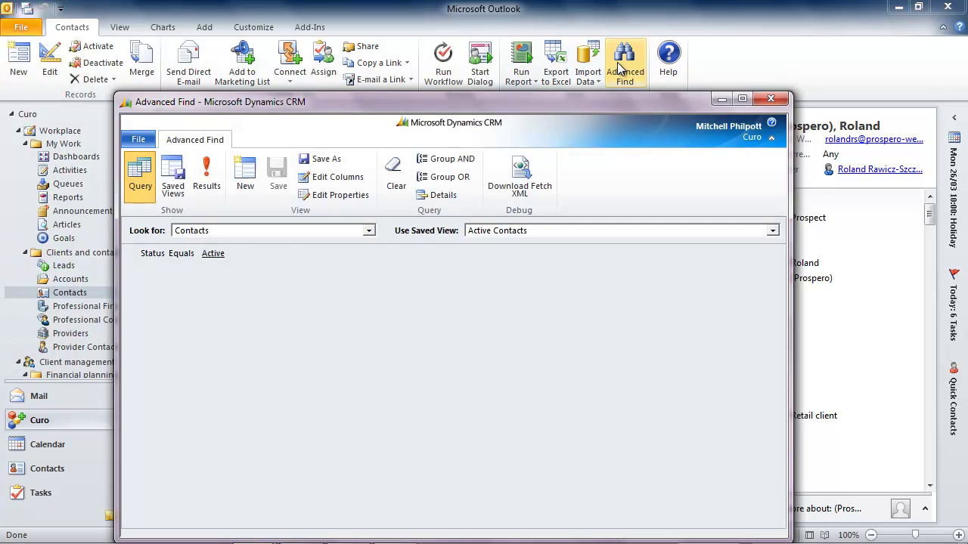
{"action": "left_click", "coordinate": [431, 198]}
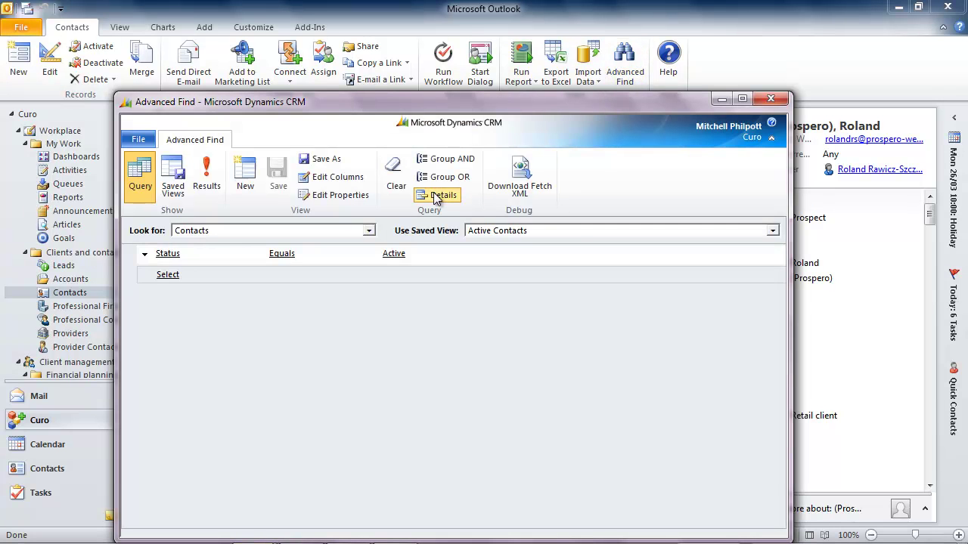
{"action": "left_click", "coordinate": [215, 274]}
{"action": "left_click", "coordinate": [216, 272]}
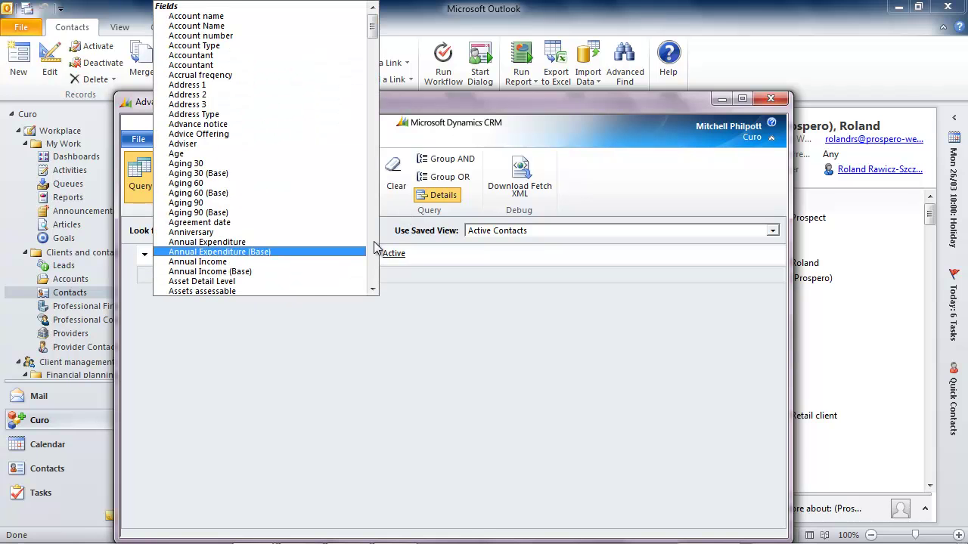
{"action": "left_click", "coordinate": [225, 145]}
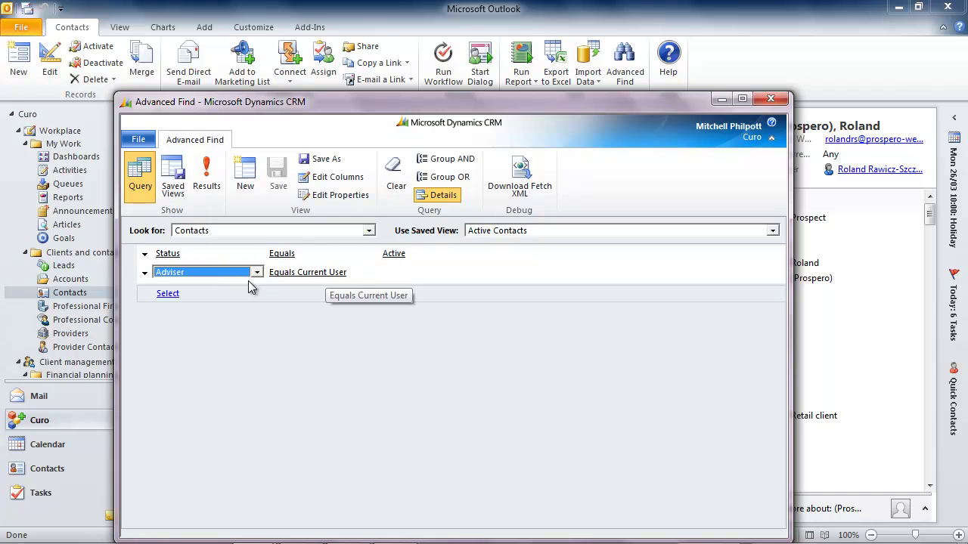
Step: Add a UK Resident equals Yes condition to the search
{"action": "left_click", "coordinate": [180, 294]}
{"action": "left_click", "coordinate": [185, 294]}
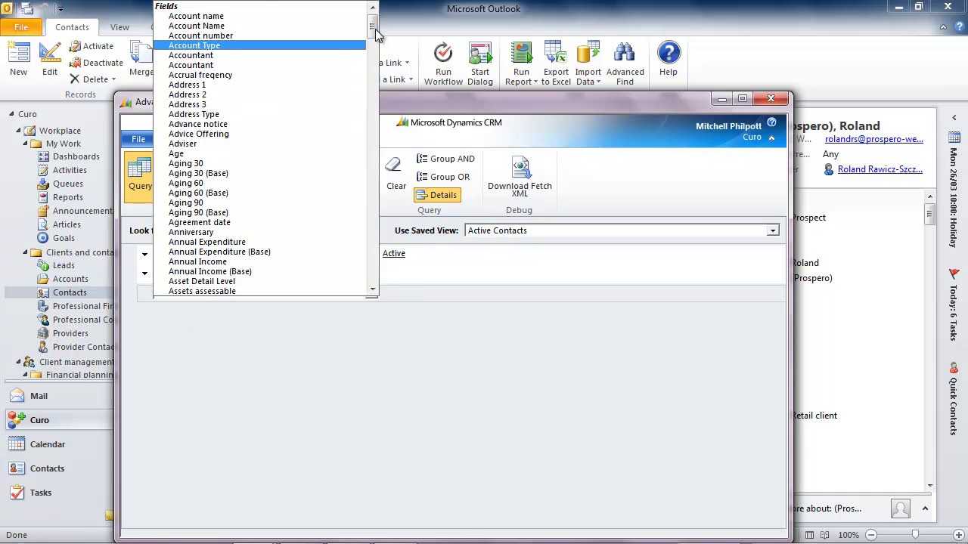
{"action": "left_click_drag", "start_coordinate": [373, 30], "coordinate": [371, 197]}
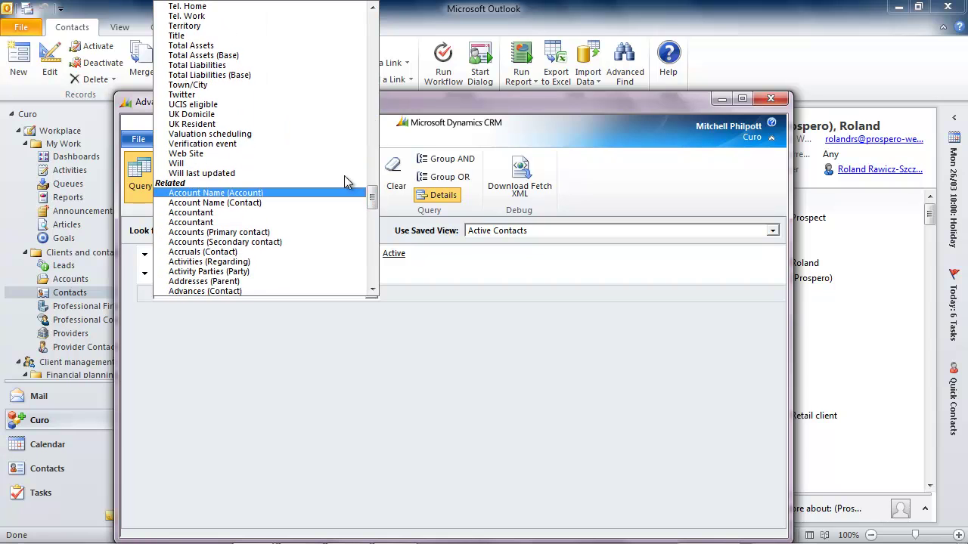
{"action": "left_click", "coordinate": [246, 125]}
{"action": "left_click", "coordinate": [420, 291]}
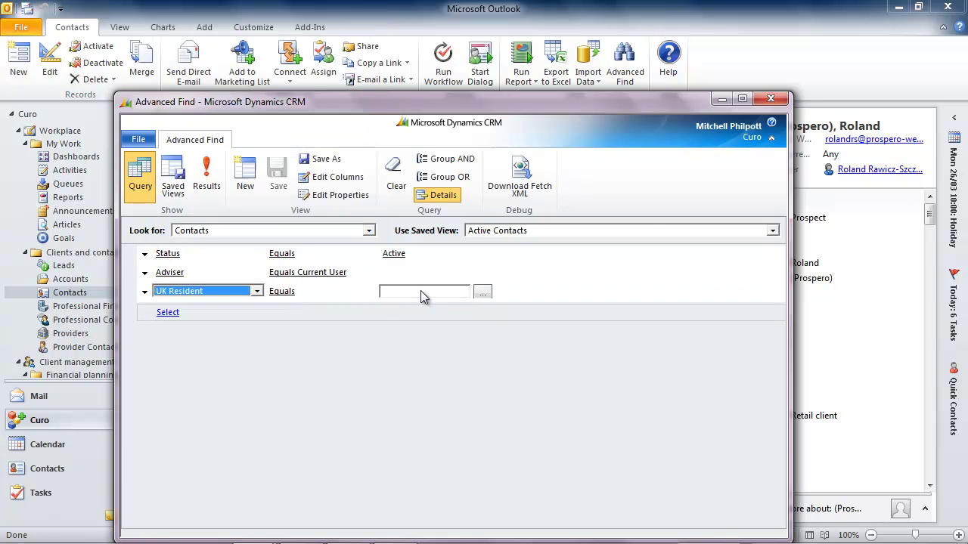
{"action": "left_click", "coordinate": [482, 295]}
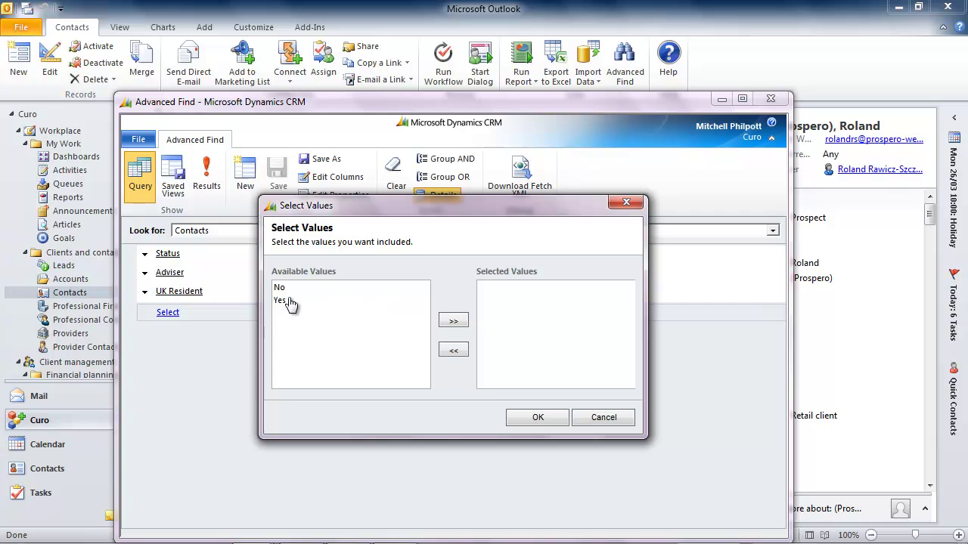
{"action": "left_click", "coordinate": [292, 301]}
{"action": "left_click", "coordinate": [454, 321]}
{"action": "left_click", "coordinate": [537, 417]}
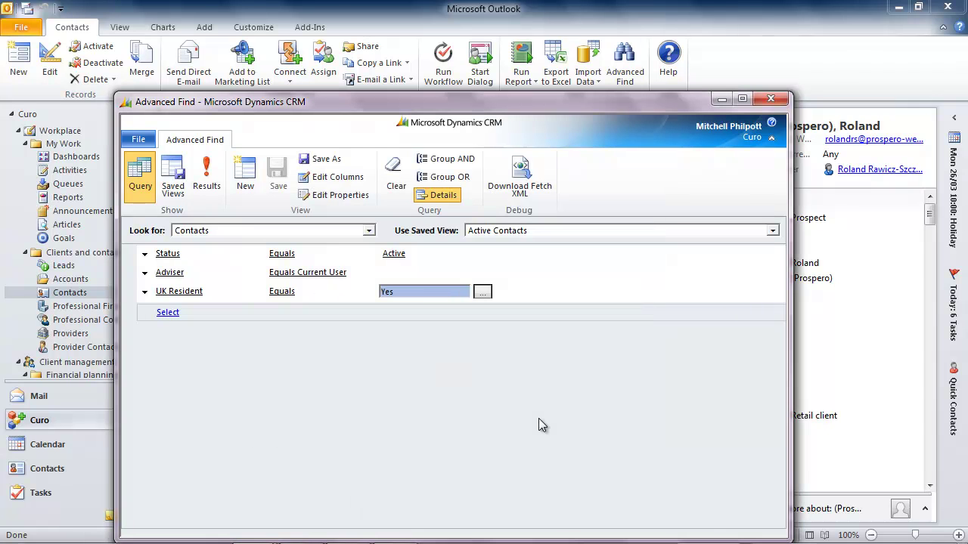
Step: Begin another condition row and scroll through its field list
{"action": "left_click", "coordinate": [211, 316]}
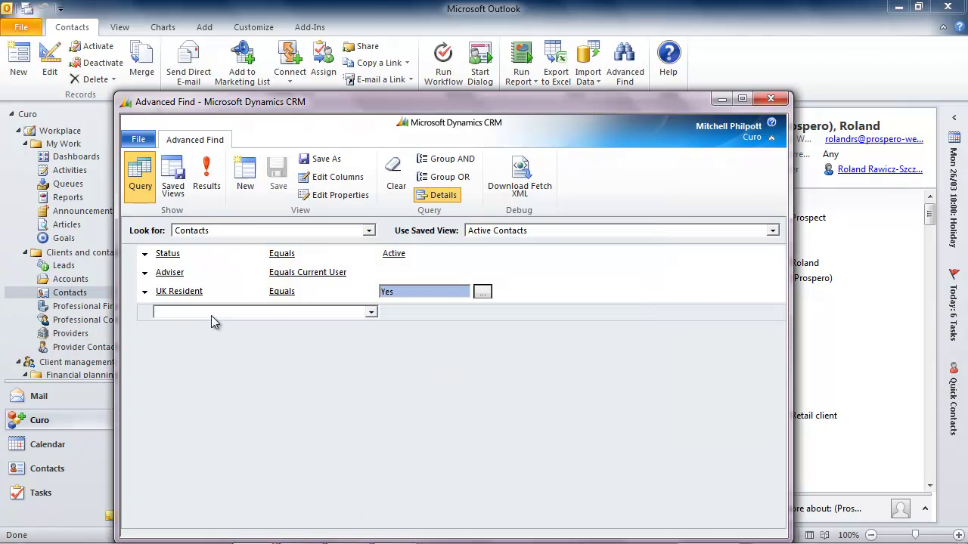
{"action": "left_click", "coordinate": [211, 316]}
{"action": "left_click_drag", "start_coordinate": [371, 42], "coordinate": [381, 161]}
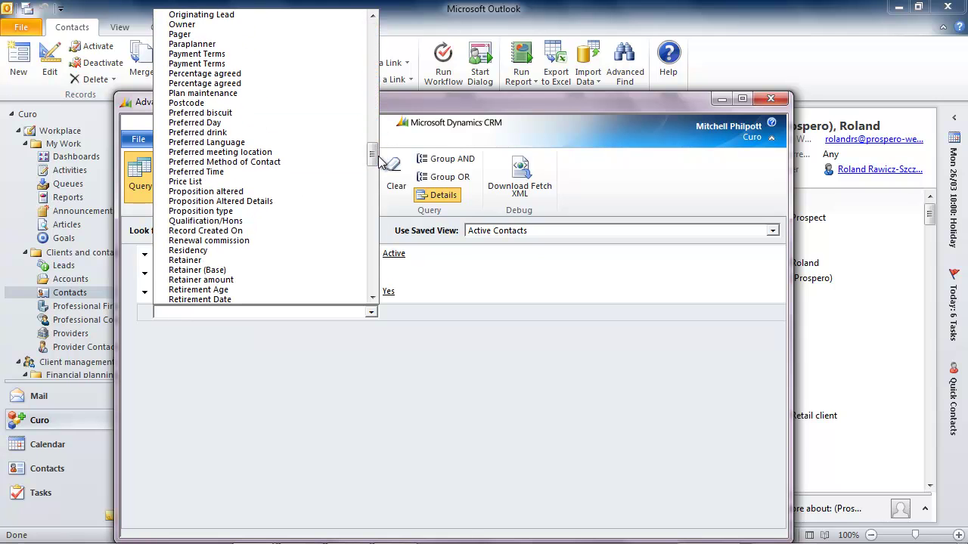
Step: Add a Proposition type equals Premium Financial Planning Client condition
{"action": "left_click", "coordinate": [257, 210]}
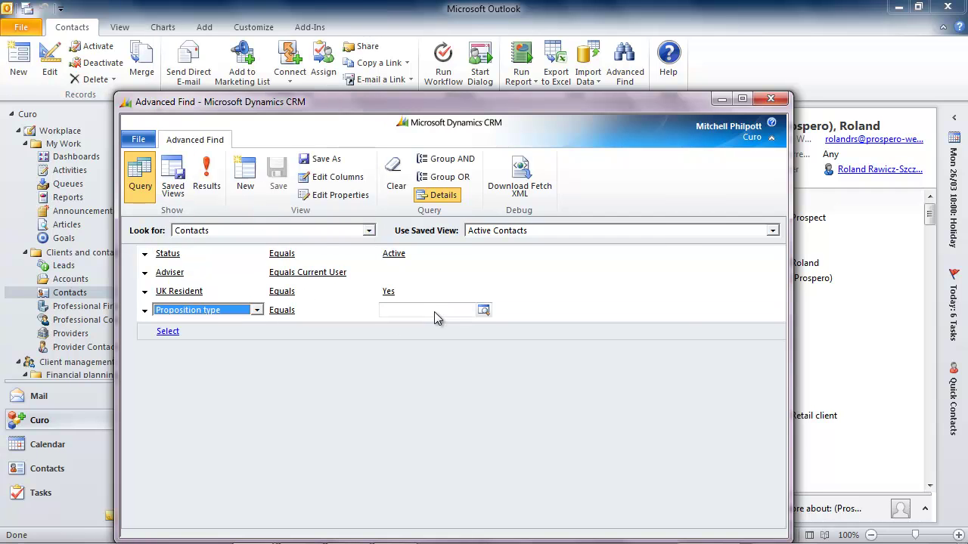
{"action": "left_click", "coordinate": [483, 310]}
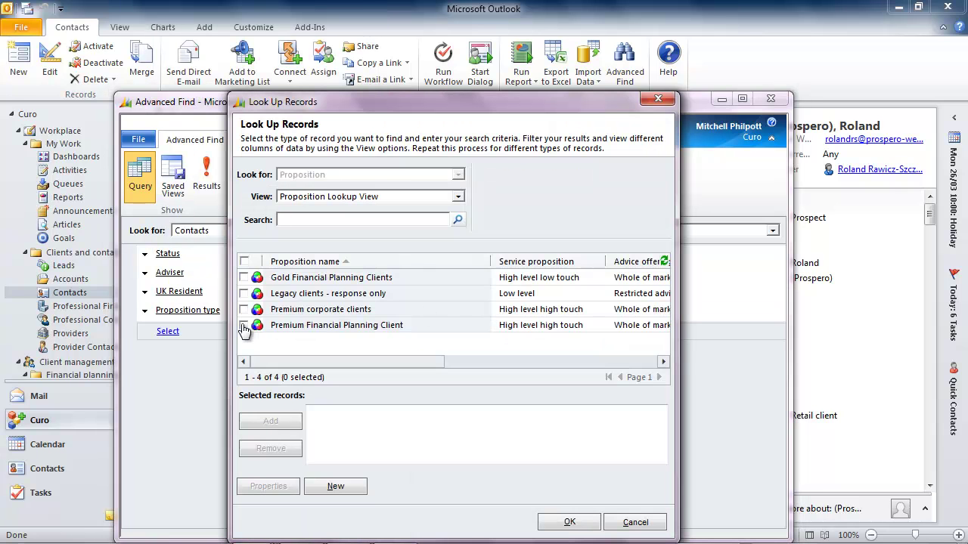
{"action": "left_click", "coordinate": [266, 325]}
{"action": "left_click", "coordinate": [271, 421]}
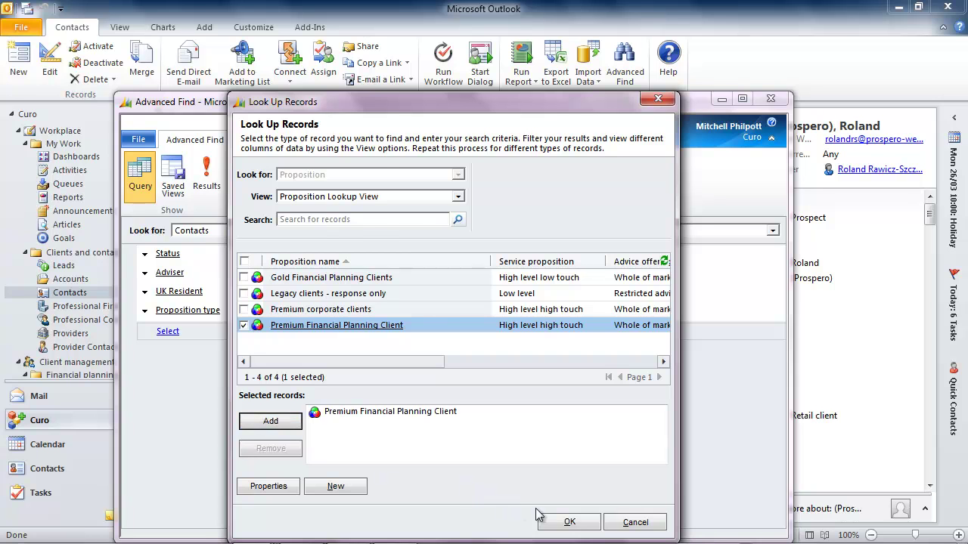
{"action": "left_click", "coordinate": [560, 521]}
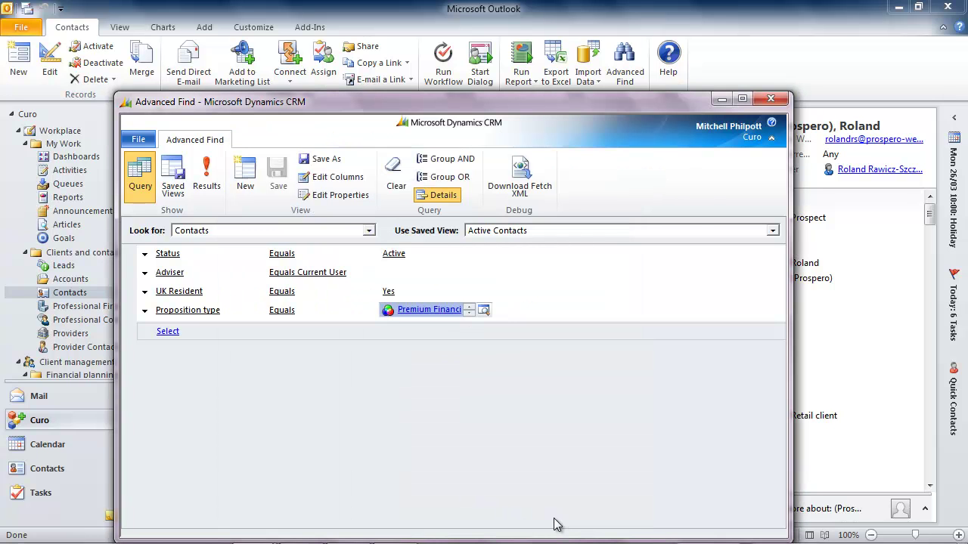
Step: Start a further condition row and scroll through the available fields
{"action": "left_click", "coordinate": [204, 333]}
{"action": "left_click", "coordinate": [203, 333]}
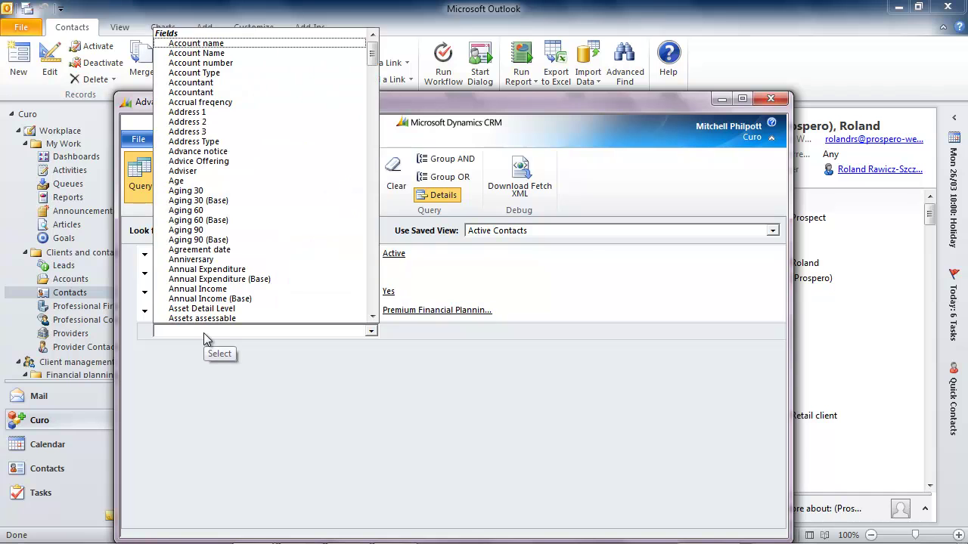
{"action": "left_click_drag", "start_coordinate": [372, 57], "coordinate": [369, 261]}
Step: Add an Interest condition matching the Rugby record, found by searching 'rug'
{"action": "left_click", "coordinate": [223, 224]}
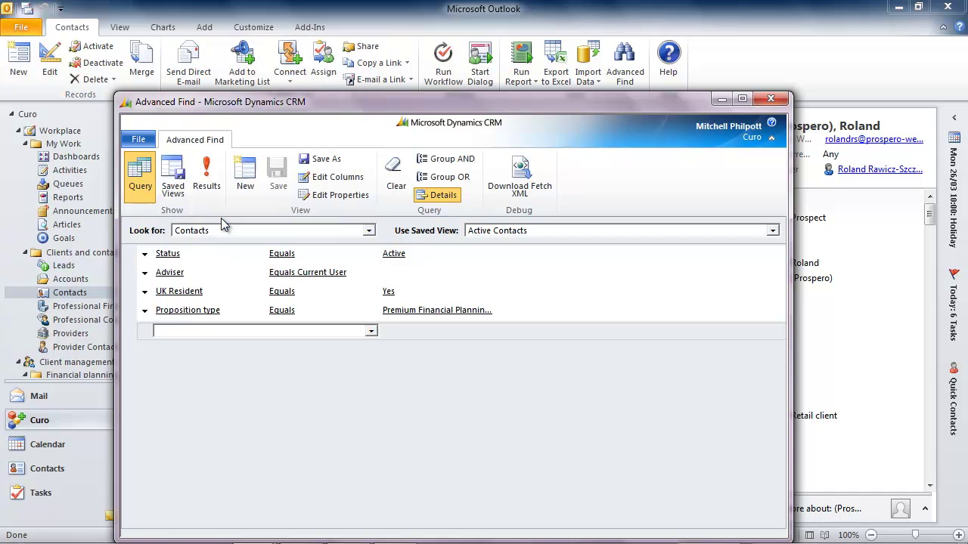
{"action": "left_click", "coordinate": [218, 373]}
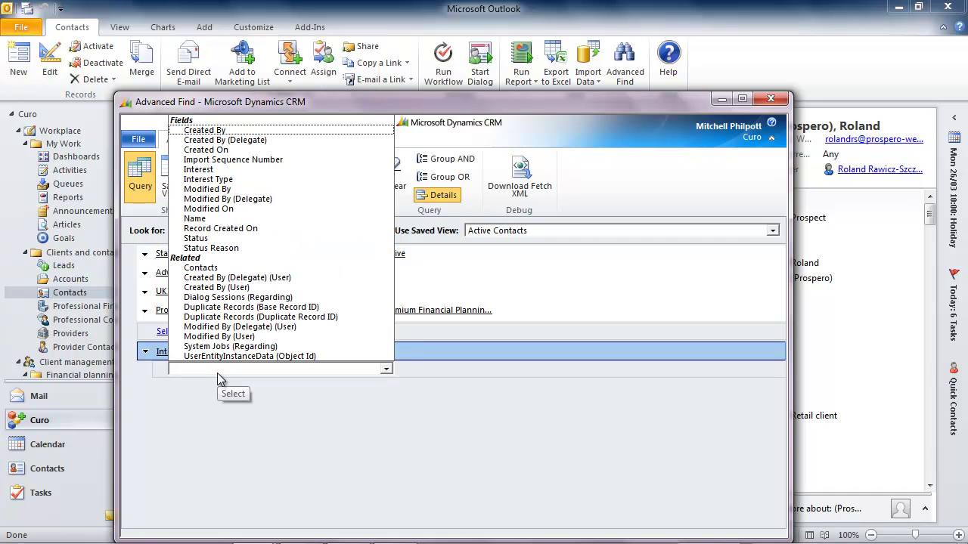
{"action": "left_click", "coordinate": [229, 170]}
{"action": "left_click", "coordinate": [402, 369]}
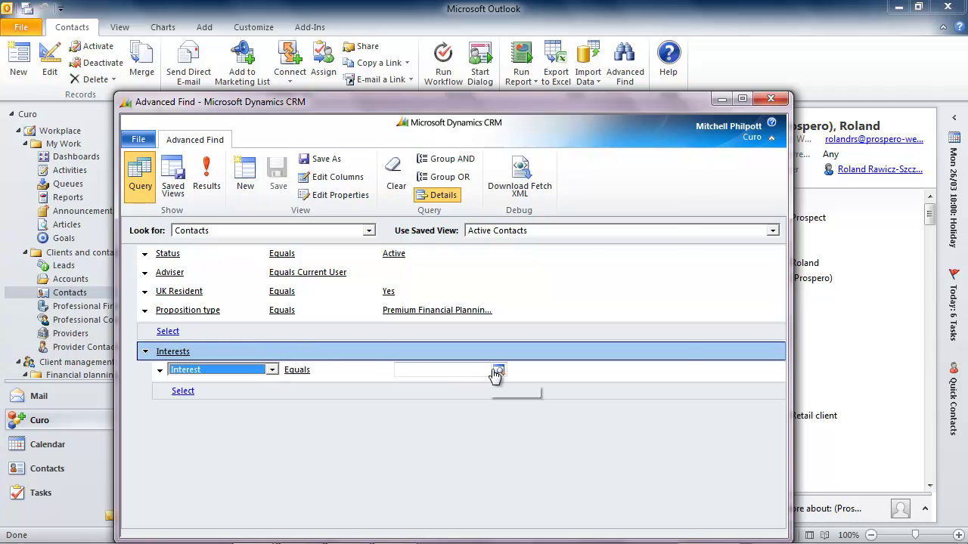
{"action": "left_click", "coordinate": [498, 370]}
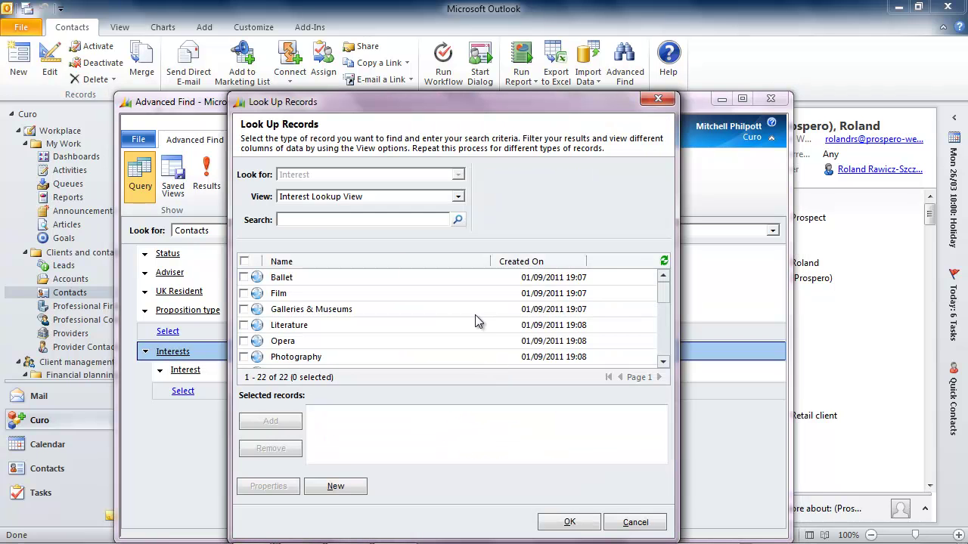
{"action": "type", "text": "r"}
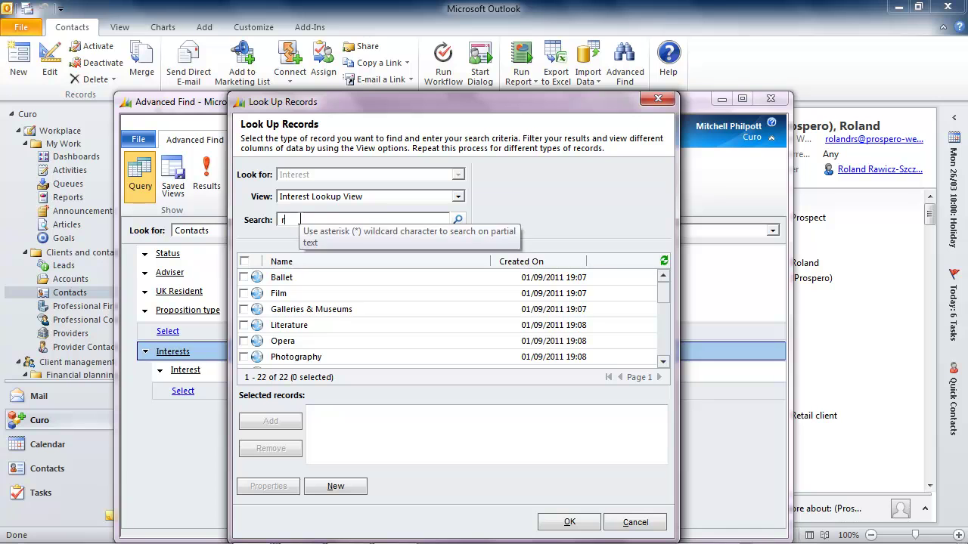
{"action": "type", "text": "ug"}
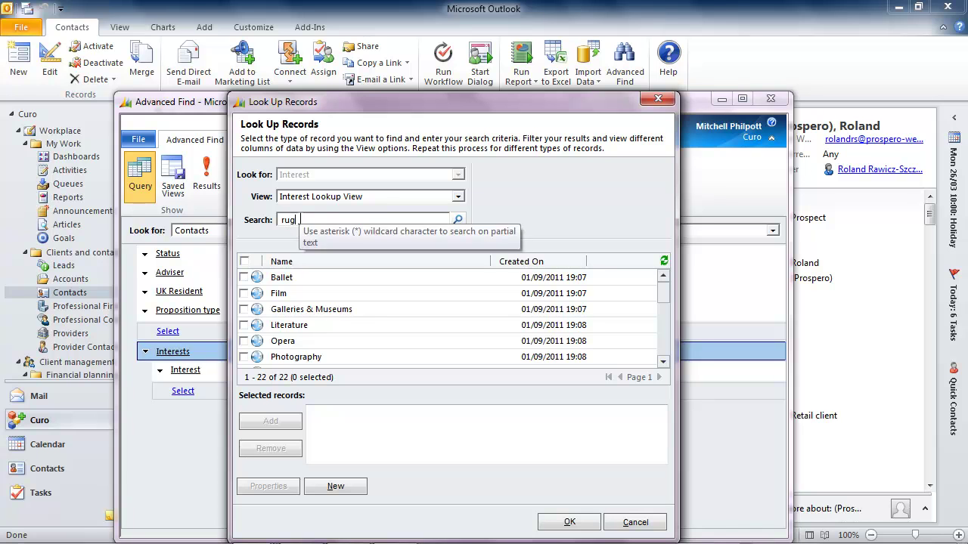
{"action": "left_click", "coordinate": [456, 220]}
{"action": "left_click", "coordinate": [243, 278]}
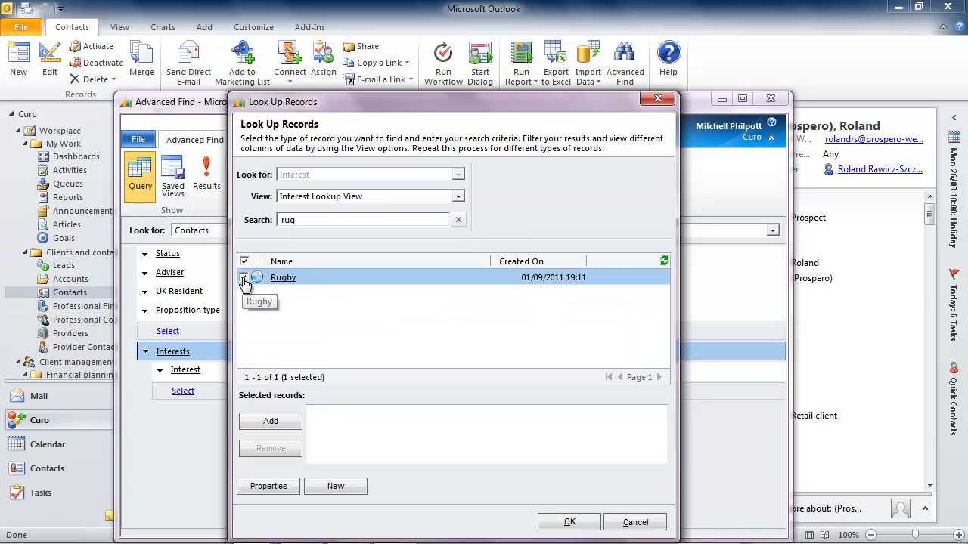
{"action": "left_click", "coordinate": [264, 422]}
{"action": "left_click", "coordinate": [567, 521]}
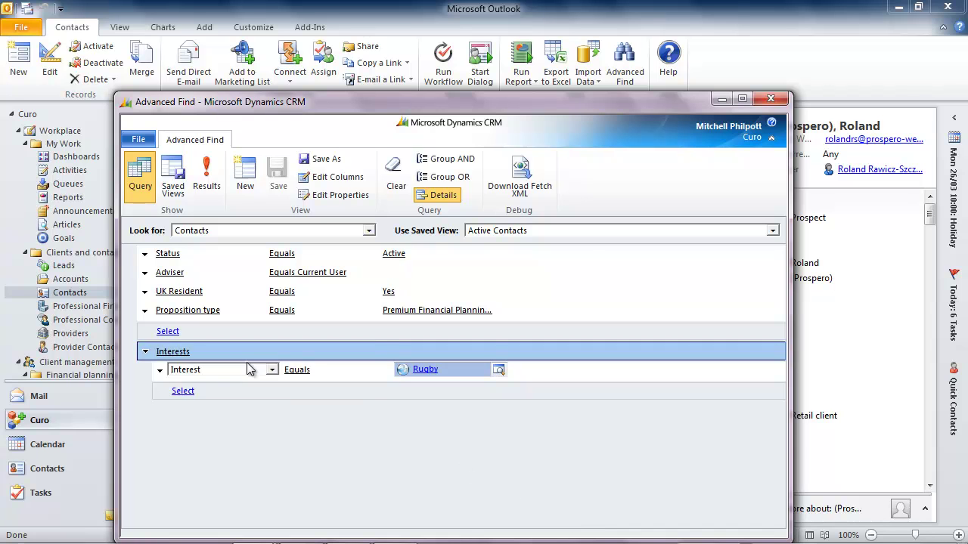
Step: Add an Email Work condition with the Contains Data operator
{"action": "left_click", "coordinate": [192, 332]}
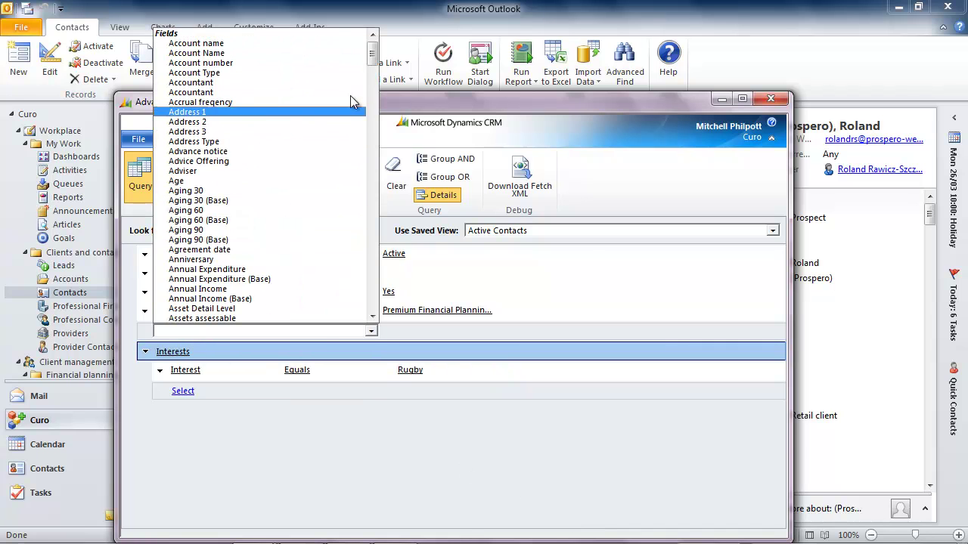
{"action": "left_click_drag", "start_coordinate": [376, 59], "coordinate": [371, 120]}
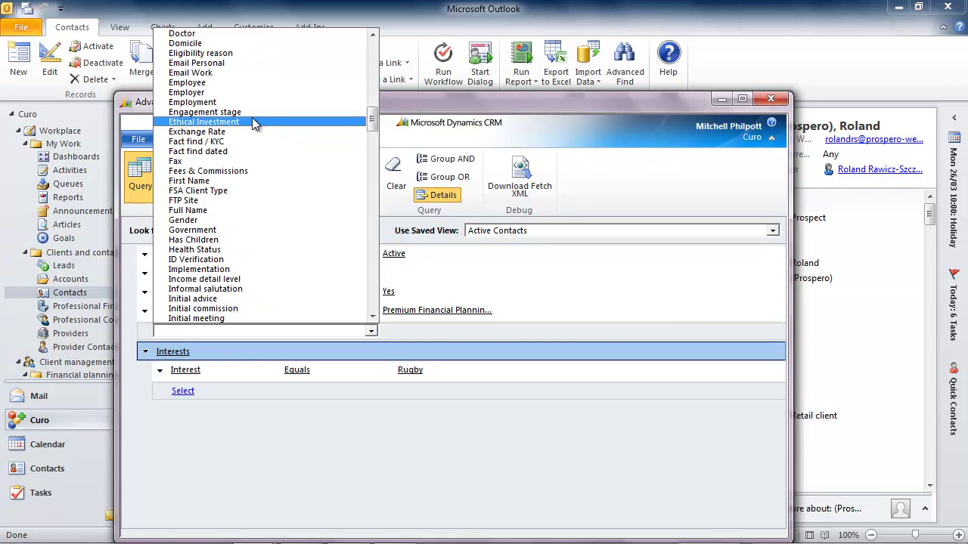
{"action": "left_click", "coordinate": [212, 74]}
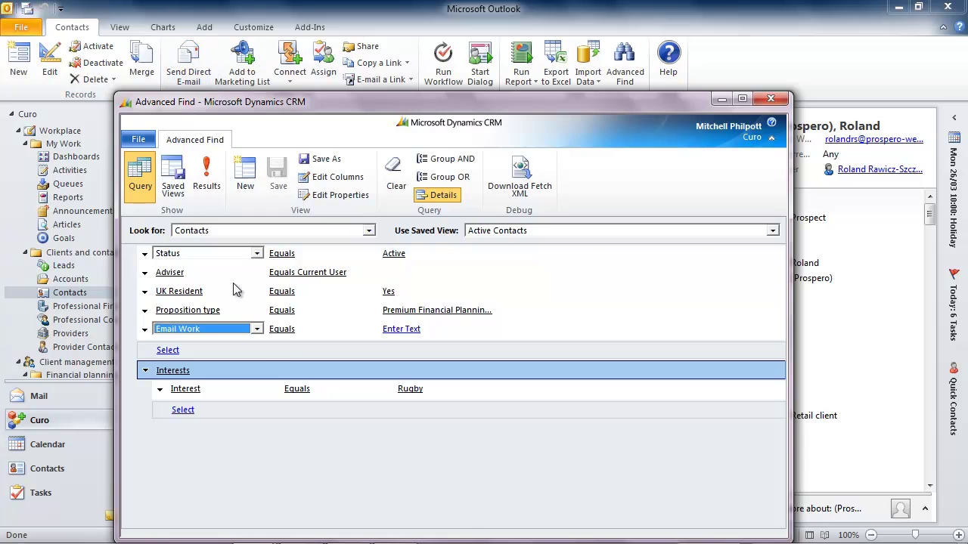
{"action": "left_click", "coordinate": [316, 331]}
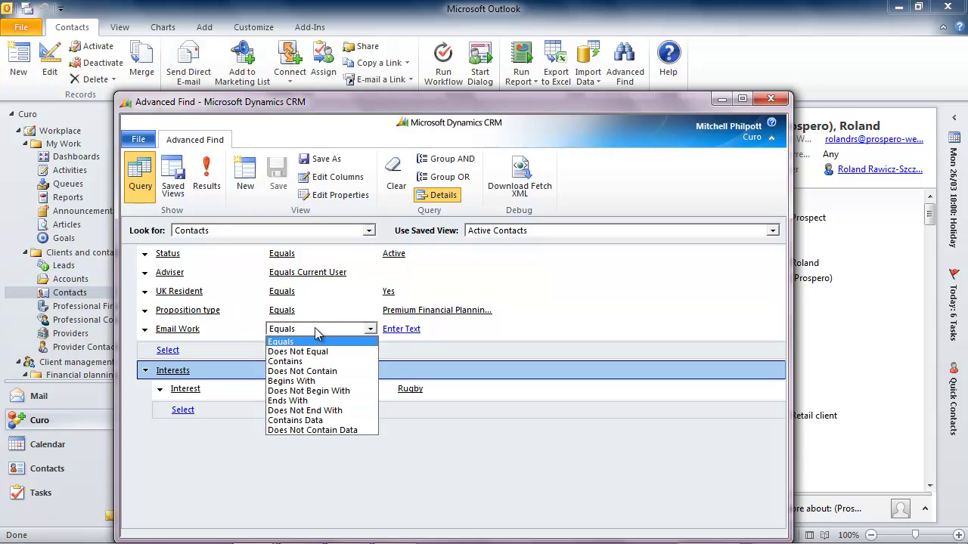
{"action": "left_click", "coordinate": [318, 420]}
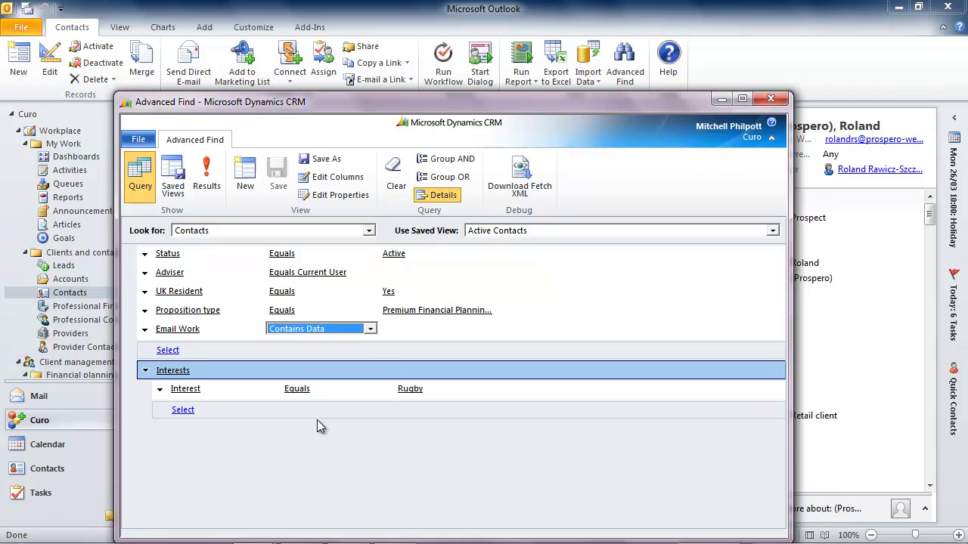
Step: Show the query Results: six contacts with account, status and client type
{"action": "left_click", "coordinate": [210, 187]}
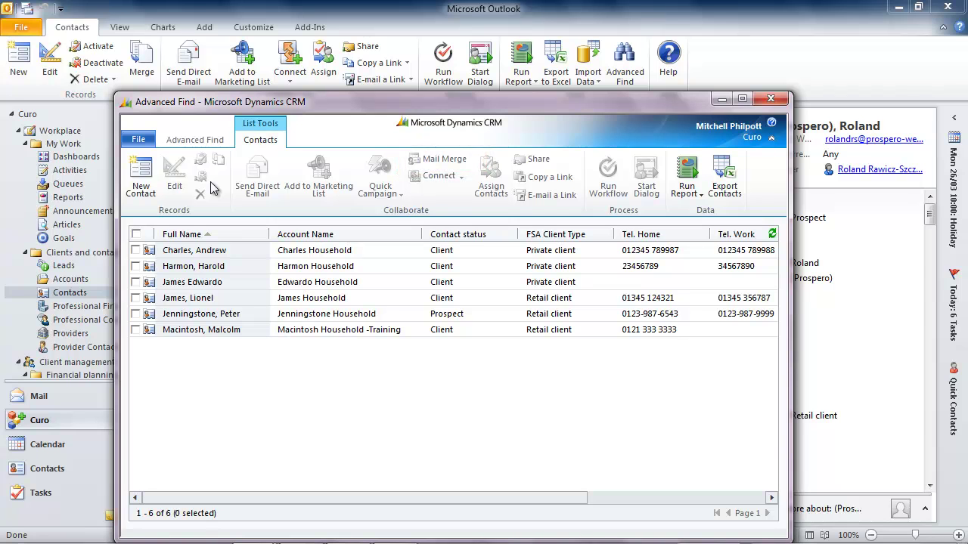
Step: Select all six contacts and create a quick campaign named 'Invitation to the rugby match on Saturday'
{"action": "left_click", "coordinate": [136, 234]}
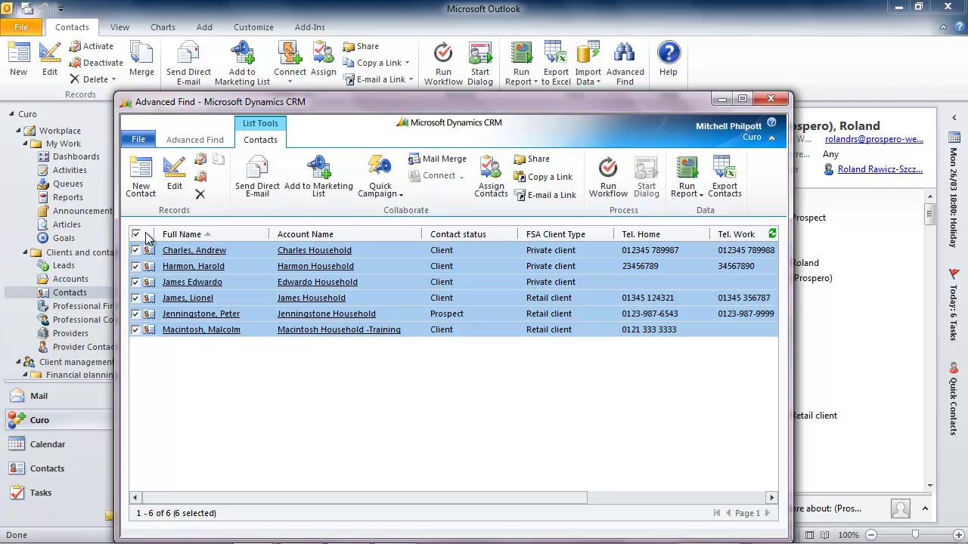
{"action": "left_click", "coordinate": [389, 193]}
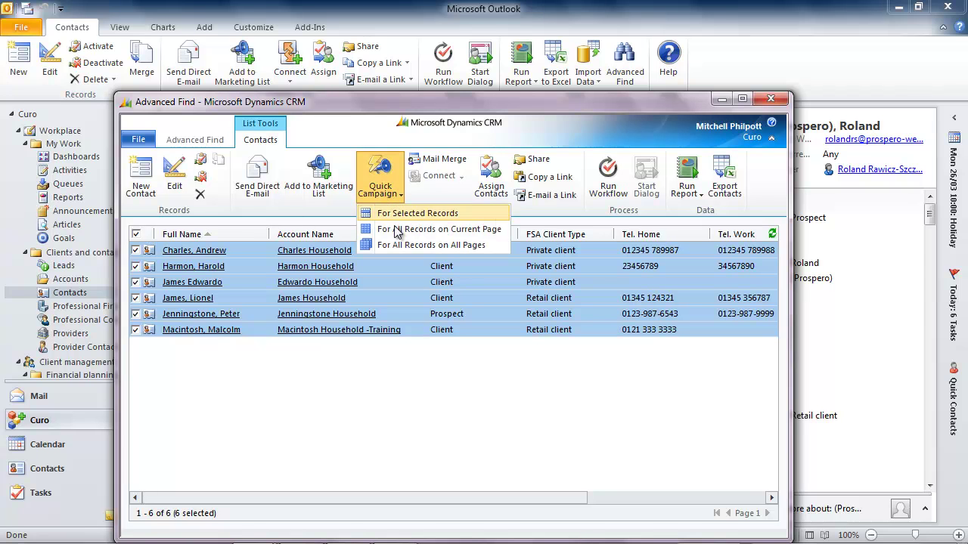
{"action": "left_click", "coordinate": [394, 234]}
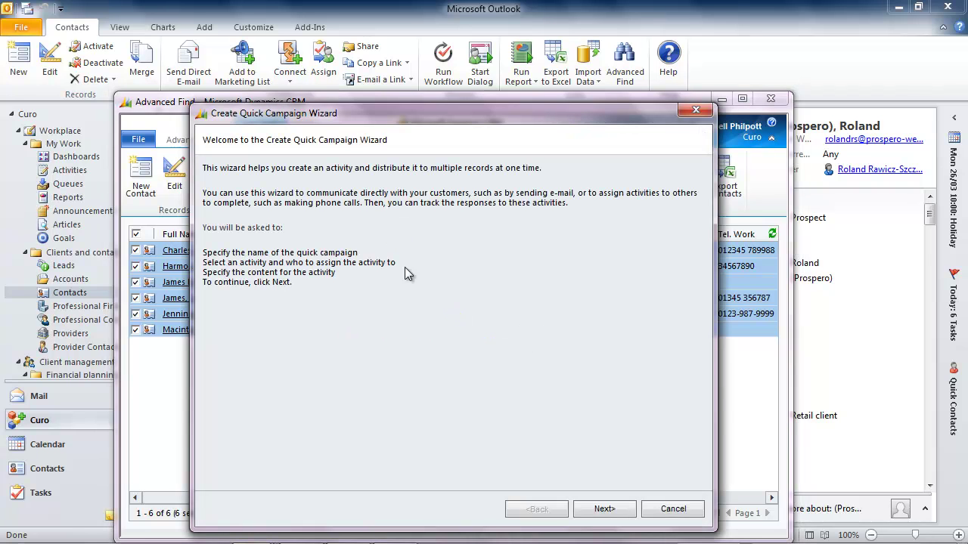
{"action": "left_click", "coordinate": [616, 510]}
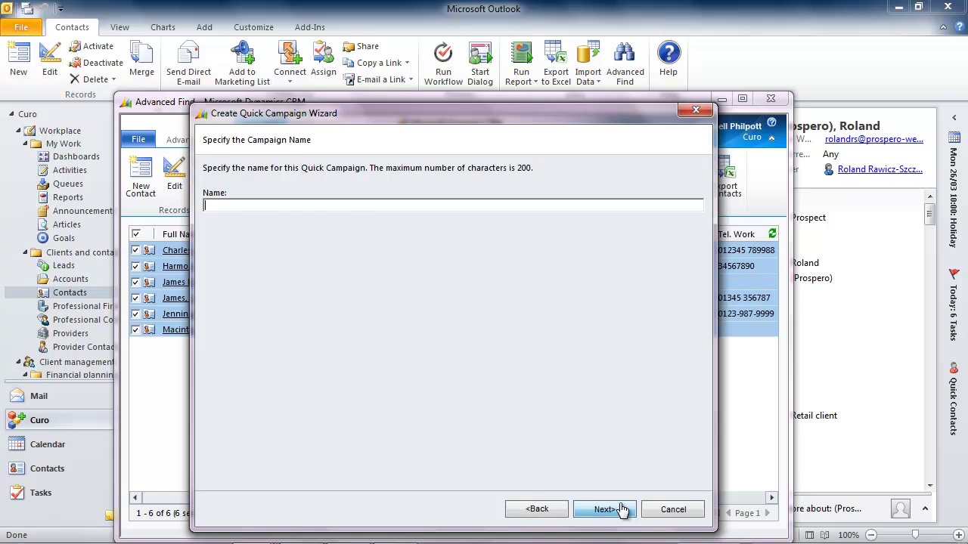
{"action": "type", "text": "Invitation to the rugby match on Saturday"}
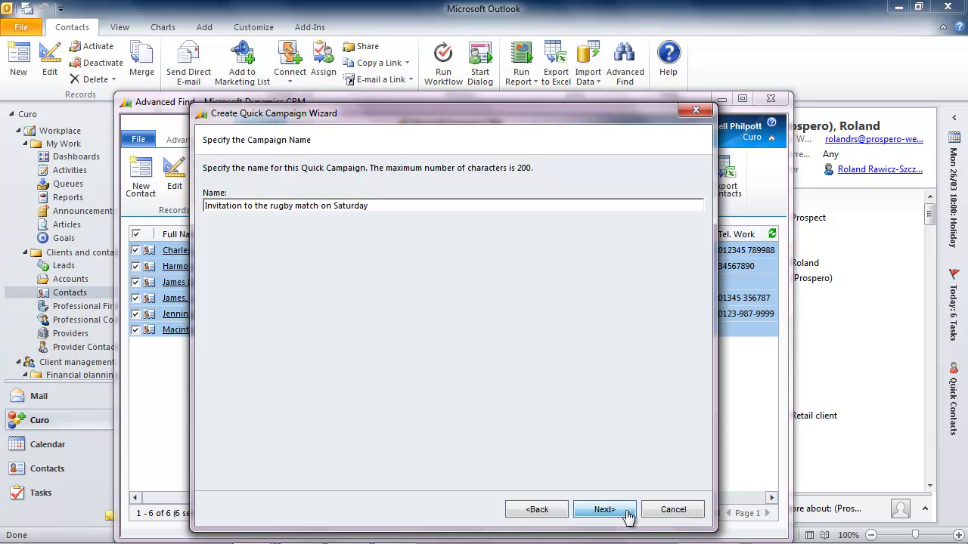
{"action": "left_click", "coordinate": [622, 513]}
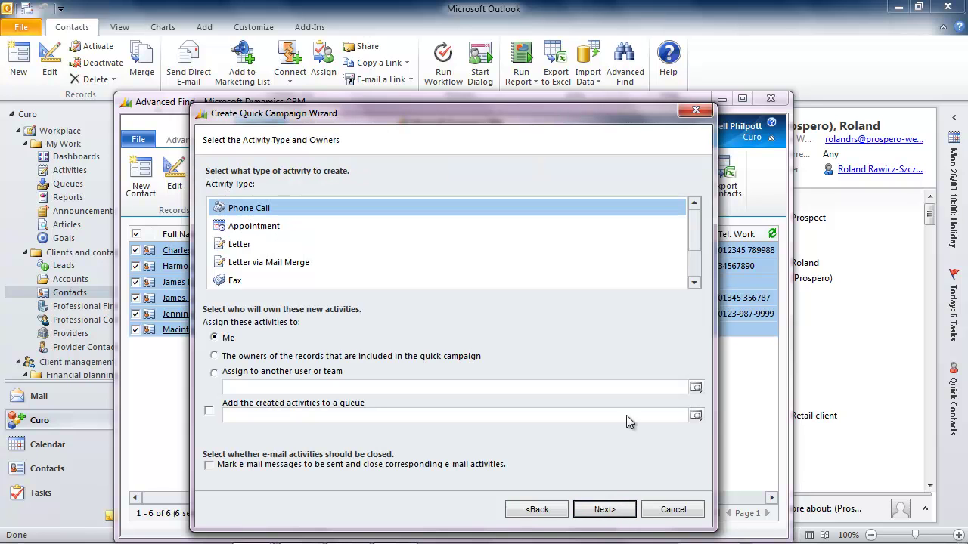
Step: Choose E-mail via Mail Merge as the campaign activity type and continue
{"action": "left_click_drag", "start_coordinate": [695, 220], "coordinate": [696, 257]}
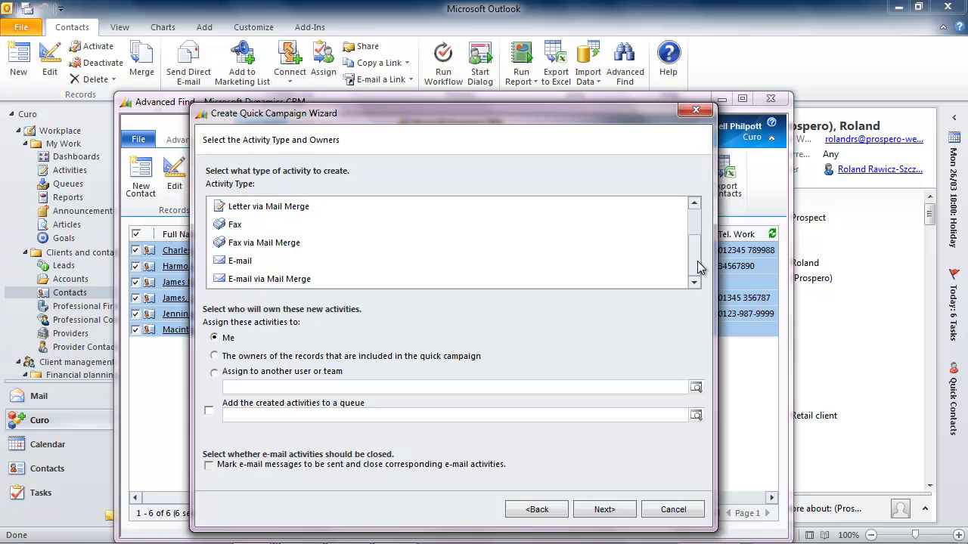
{"action": "left_click", "coordinate": [302, 279]}
{"action": "scroll", "coordinate": [303, 283], "scroll_direction": "up", "scroll_amount": 1}
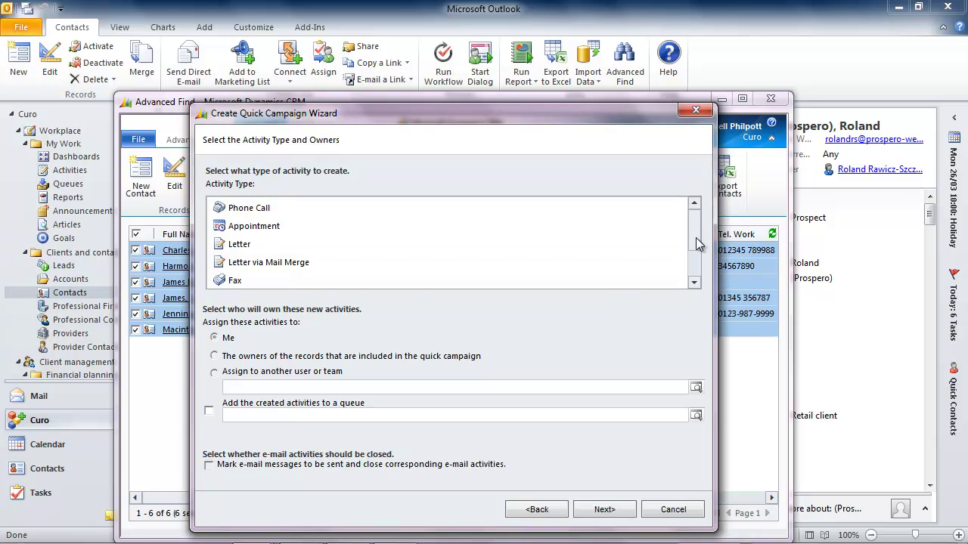
{"action": "left_click_drag", "start_coordinate": [695, 244], "coordinate": [695, 285]}
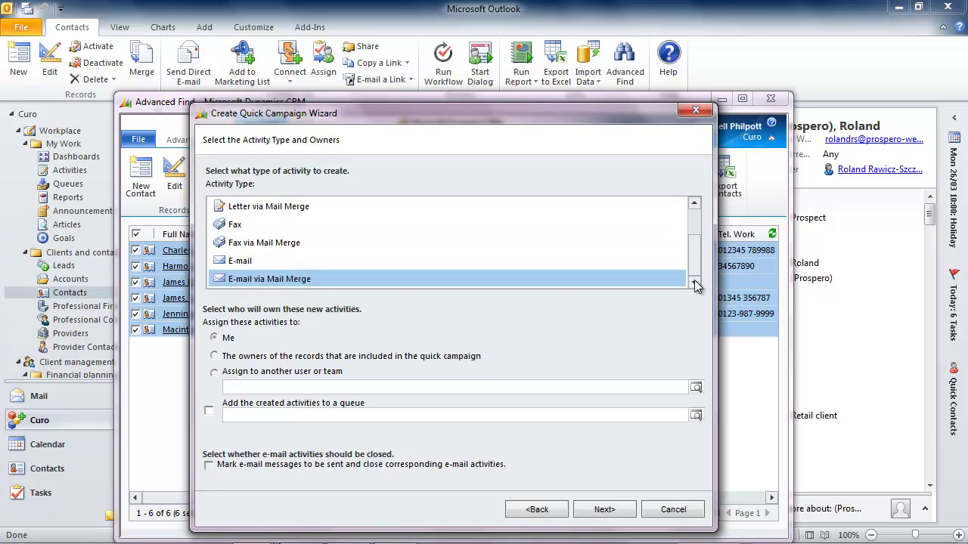
{"action": "left_click", "coordinate": [604, 510]}
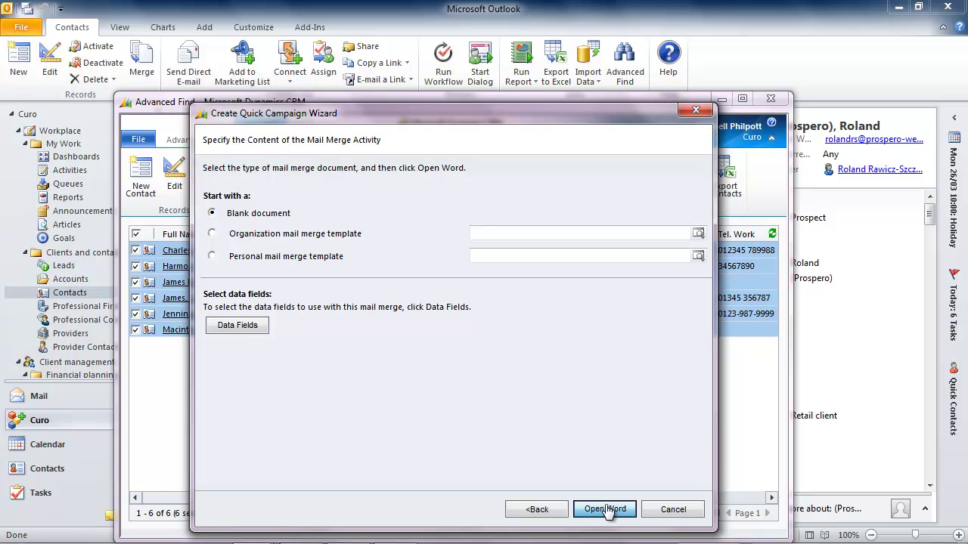
Step: Review the Data Fields column list and accept the 37 selected fields
{"action": "left_click", "coordinate": [255, 327]}
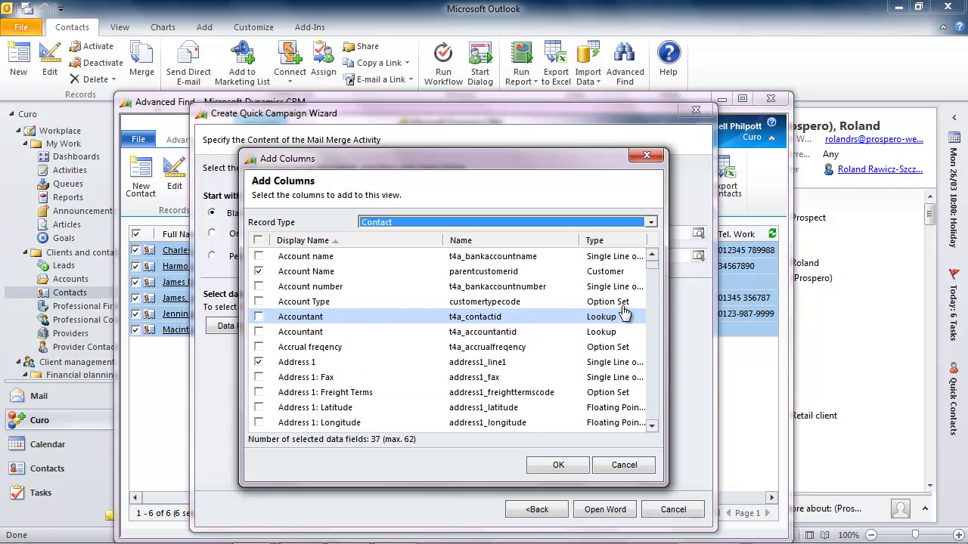
{"action": "left_click_drag", "start_coordinate": [654, 270], "coordinate": [662, 345]}
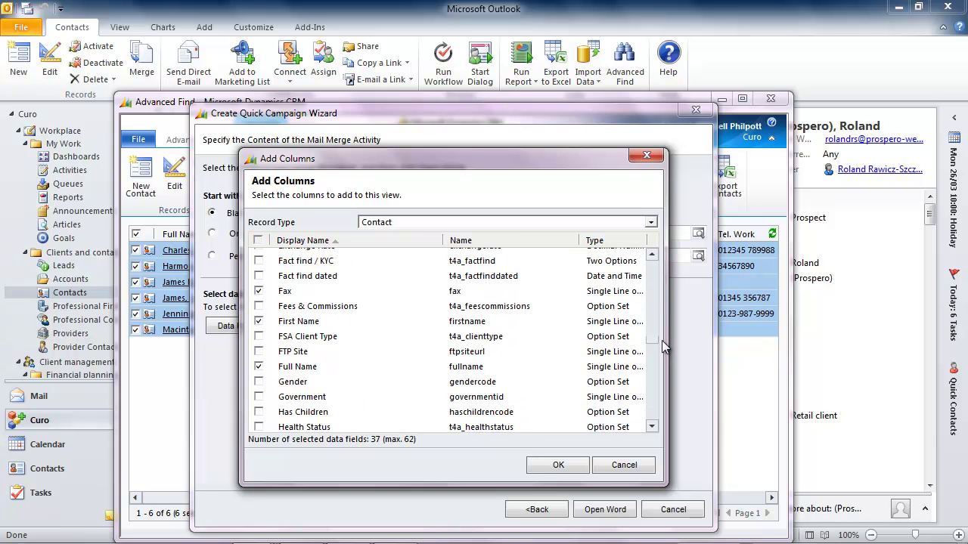
{"action": "left_click", "coordinate": [558, 465]}
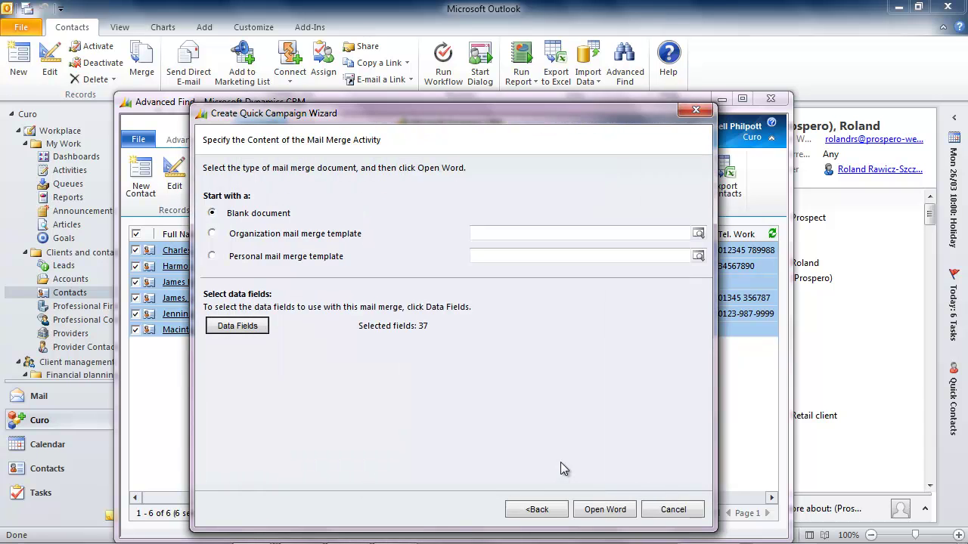
Step: Open the mail merge in Word and accept the six listed recipients
{"action": "left_click", "coordinate": [600, 512]}
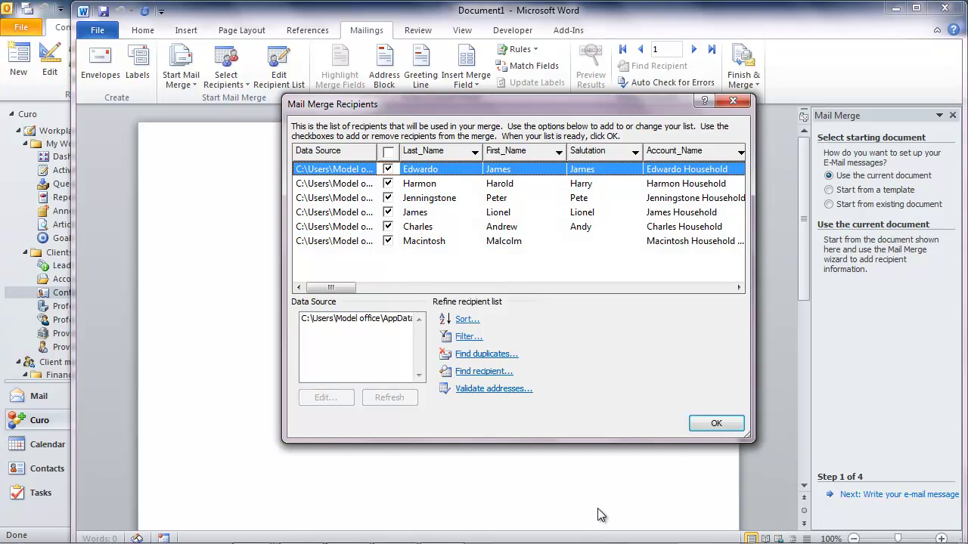
{"action": "left_click", "coordinate": [714, 425]}
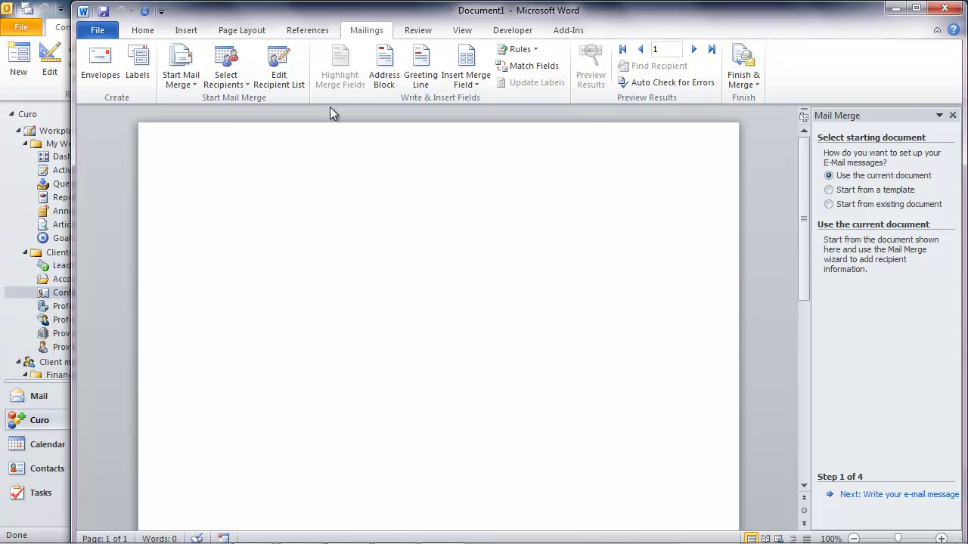
Step: Insert a two-column, one-row table into the letter
{"action": "left_click", "coordinate": [188, 32]}
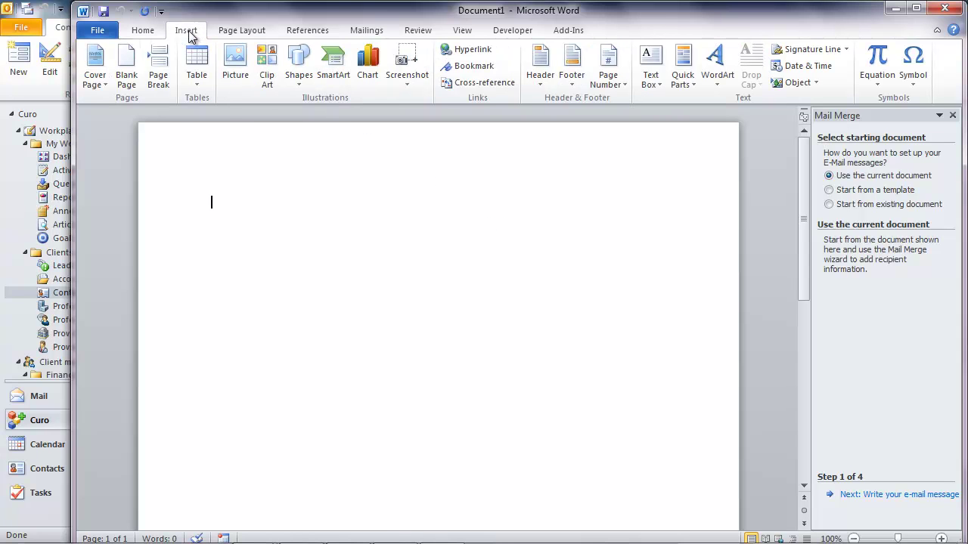
{"action": "left_click", "coordinate": [196, 73]}
{"action": "left_click", "coordinate": [206, 120]}
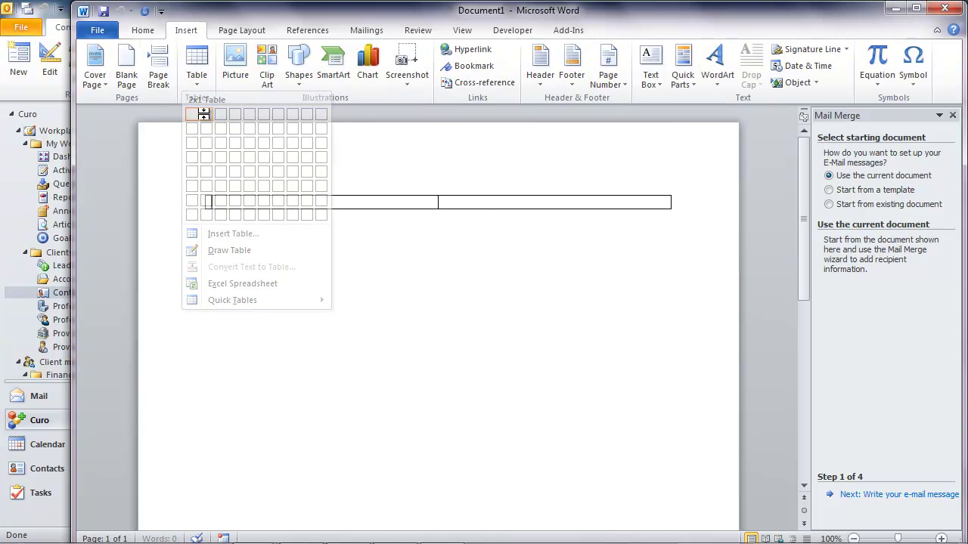
Step: Type the invitation body in the right cell, ending with a 'Best wishes' sign-off and the sender's name
{"action": "left_click", "coordinate": [464, 205]}
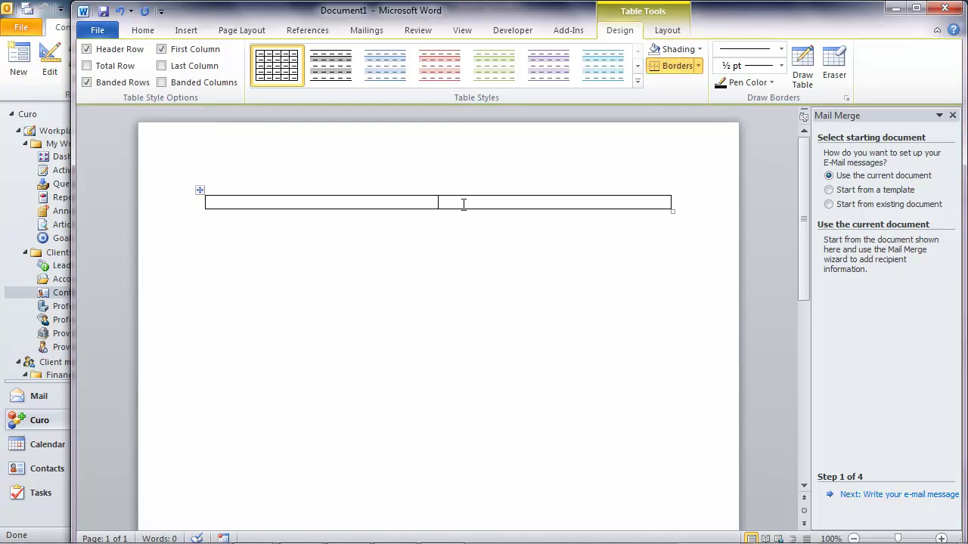
{"action": "type", "text": "Those wonderfu"}
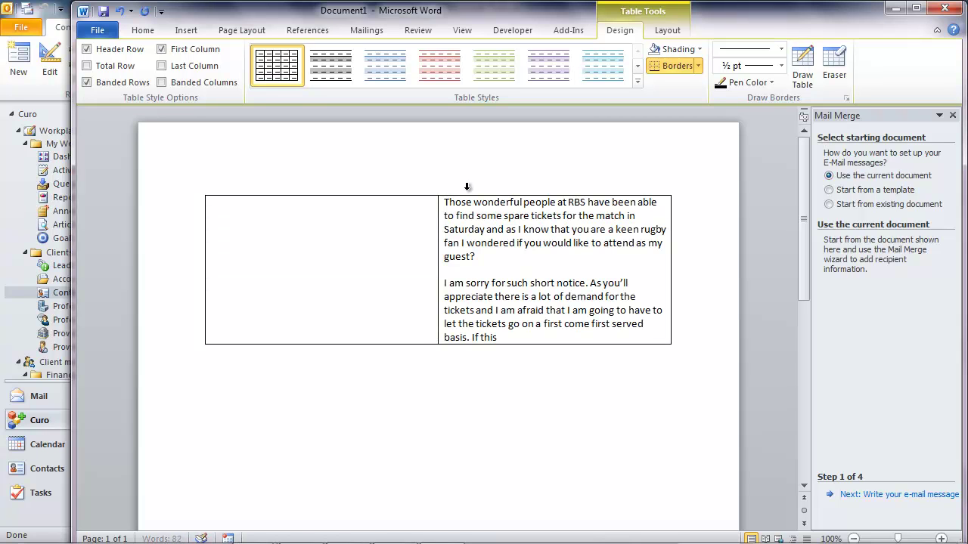
{"action": "type", "text": "is of interest and you can make it, please let me kpne"}
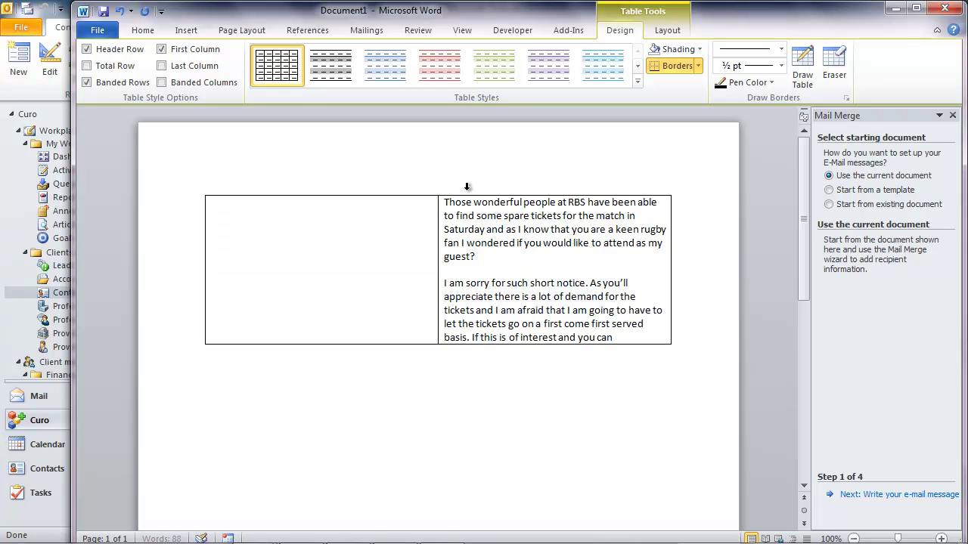
{"action": "key", "text": "BackSpace"}
{"action": "key", "text": "BackSpace"}
{"action": "key", "text": "BackSpace"}
{"action": "key", "text": "BackSpace"}
{"action": "type", "text": "know."}
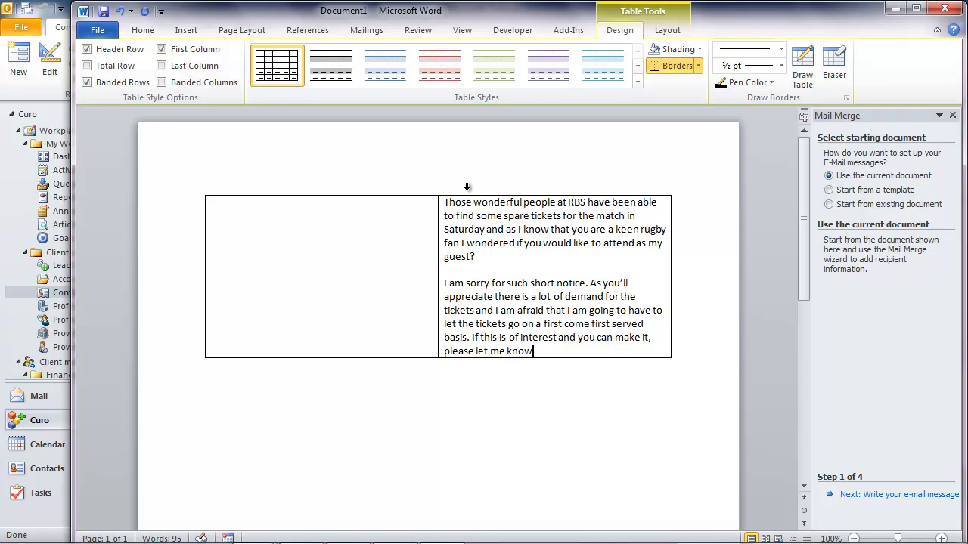
{"action": "key", "text": "Return"}
{"action": "key", "text": "Return"}
{"action": "type", "text": "Best wishes"}
{"action": "key", "text": "Return"}
{"action": "key", "text": "Return"}
{"action": "type", "text": "Mitchell"}
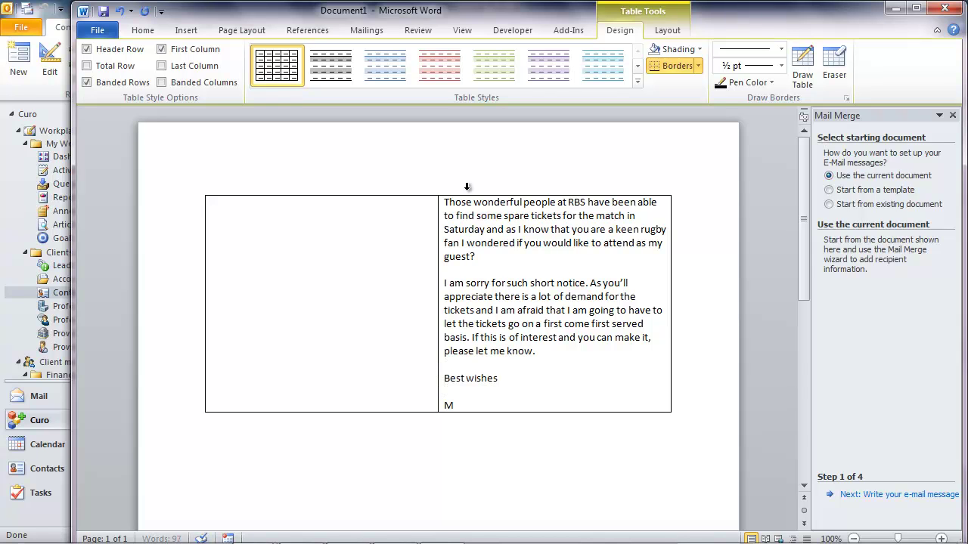
Step: Add a 'Dear' greeting above the body and start inserting the First_Name merge field
{"action": "left_click", "coordinate": [444, 201]}
{"action": "type", "text": "Dear"}
{"action": "key", "text": "Return"}
{"action": "key", "text": "Return"}
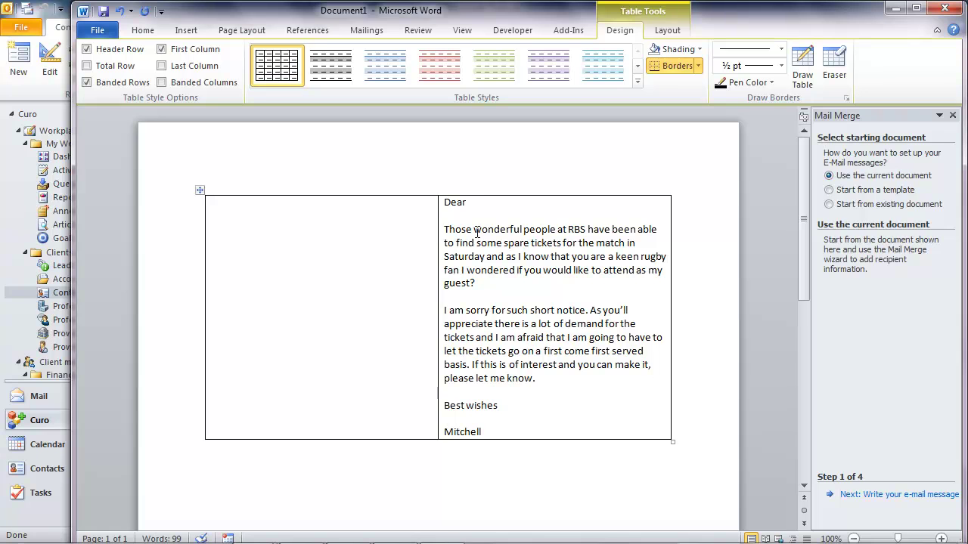
{"action": "left_click", "coordinate": [375, 33]}
{"action": "left_click", "coordinate": [466, 80]}
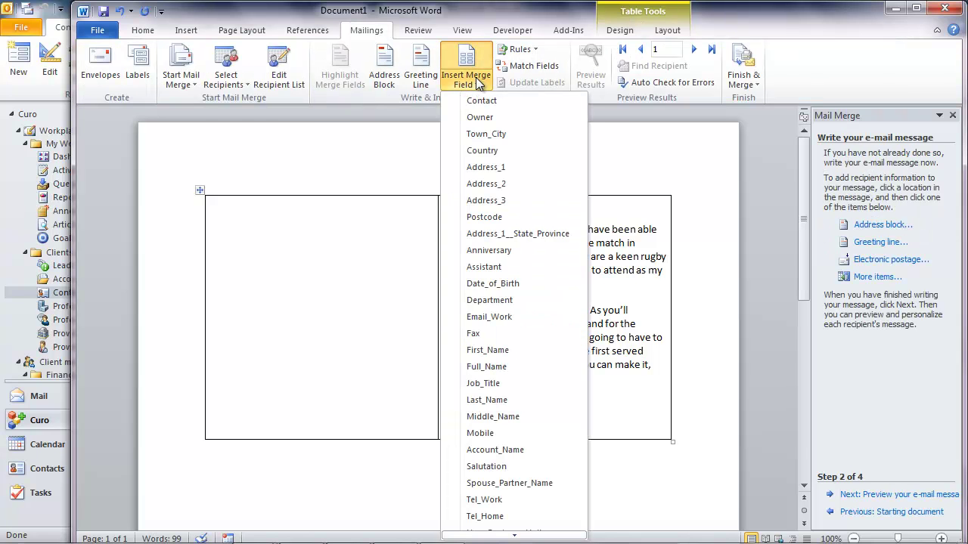
Step: Place First_Name after 'Dear', then open the full-size RBS 6 Nations logo from the Bing results
{"action": "left_click", "coordinate": [508, 351]}
{"action": "key", "text": "alt+Tab"}
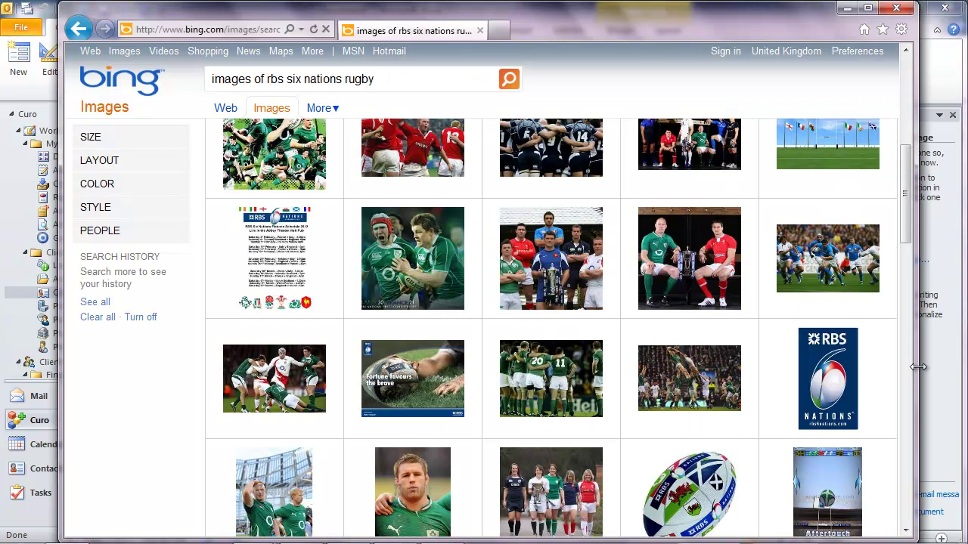
{"action": "scroll", "coordinate": [909, 364], "scroll_direction": "down", "scroll_amount": 3}
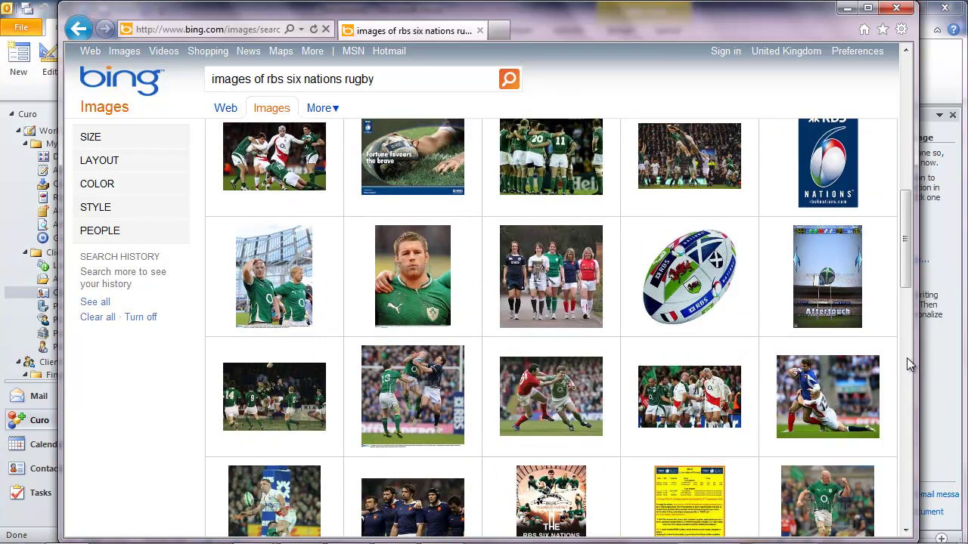
{"action": "left_click", "coordinate": [832, 160]}
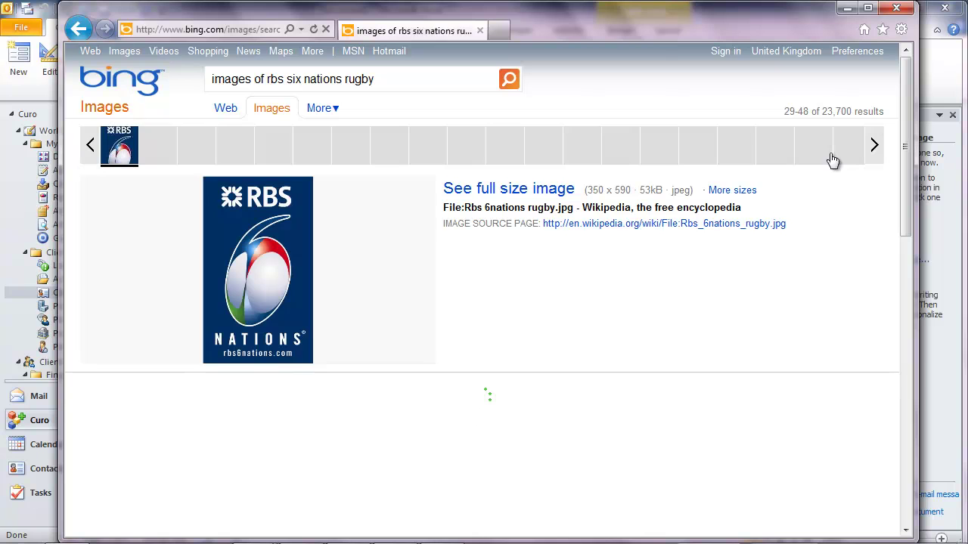
{"action": "left_click", "coordinate": [268, 278]}
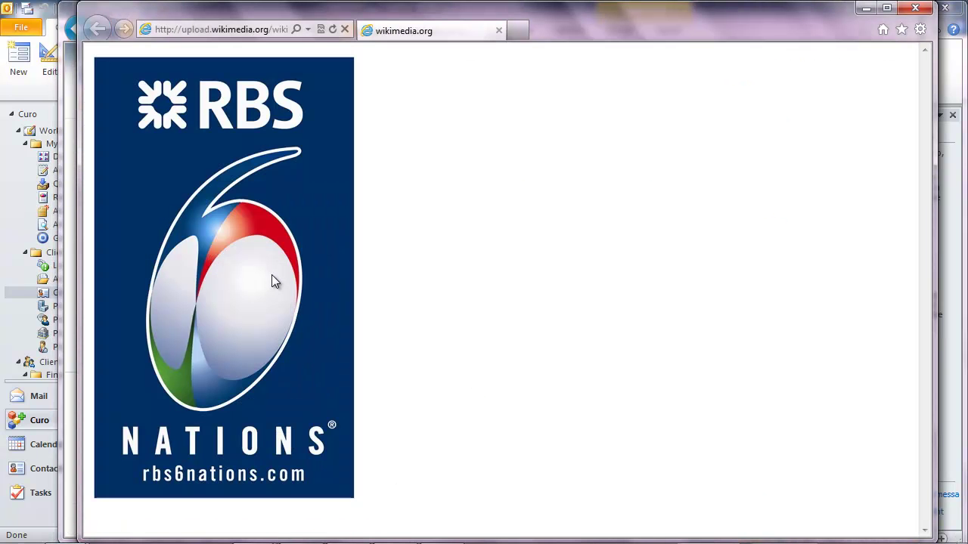
{"action": "right_click", "coordinate": [271, 274]}
Step: Copy the RBS 6 Nations logo and paste it into the letter's empty left table cell
{"action": "left_click", "coordinate": [321, 415]}
{"action": "left_click", "coordinate": [866, 9]}
{"action": "left_click", "coordinate": [858, 8]}
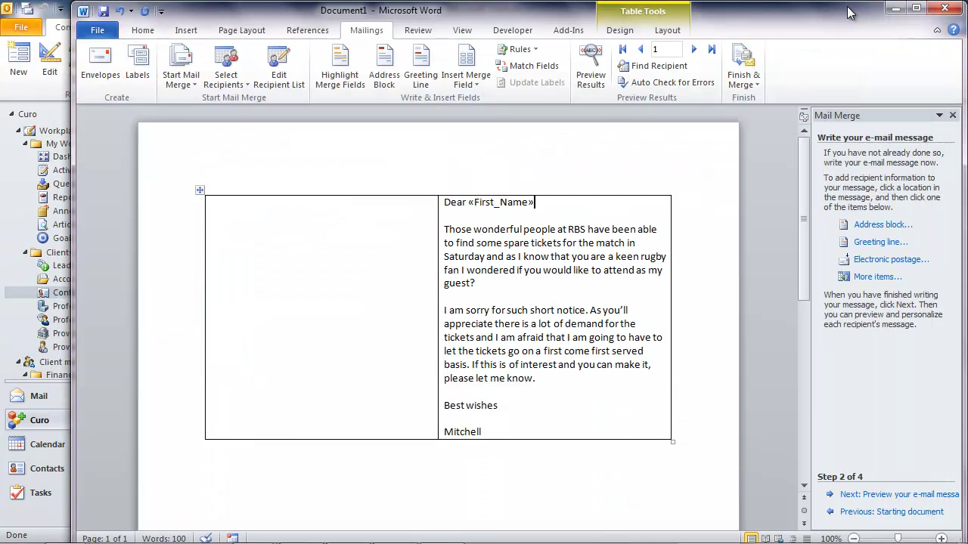
{"action": "left_click", "coordinate": [288, 302]}
{"action": "right_click", "coordinate": [290, 307]}
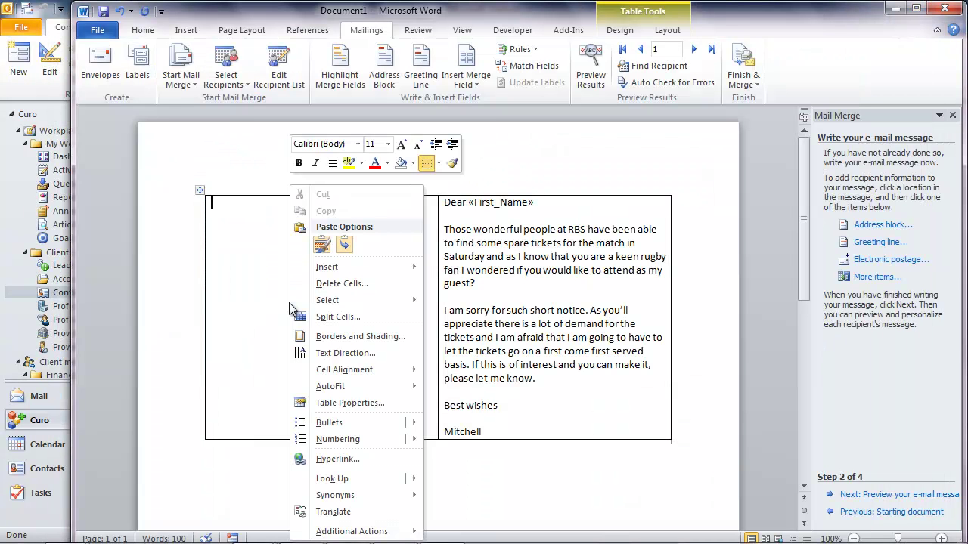
{"action": "left_click", "coordinate": [323, 243]}
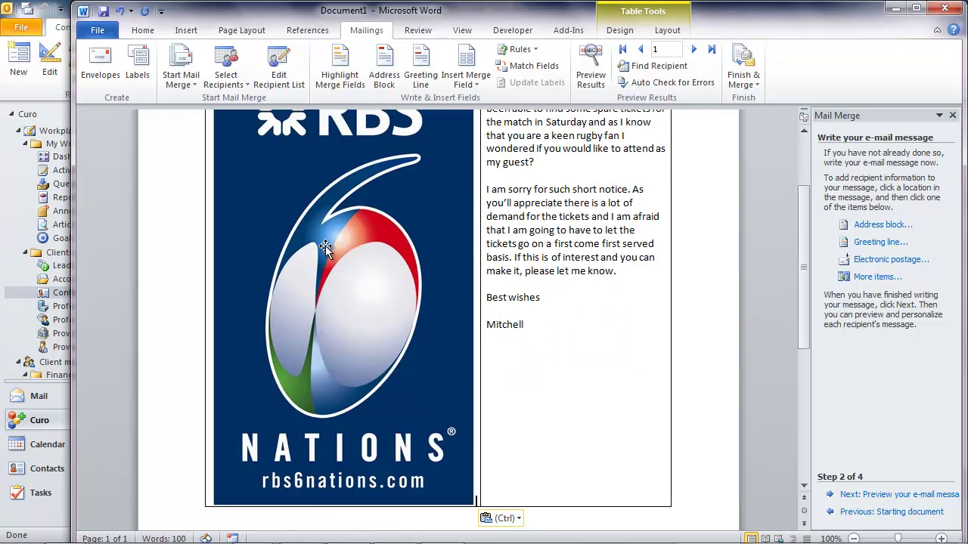
Step: Shrink the logo to fit its cell and narrow that column so the text column widens
{"action": "left_click", "coordinate": [422, 440]}
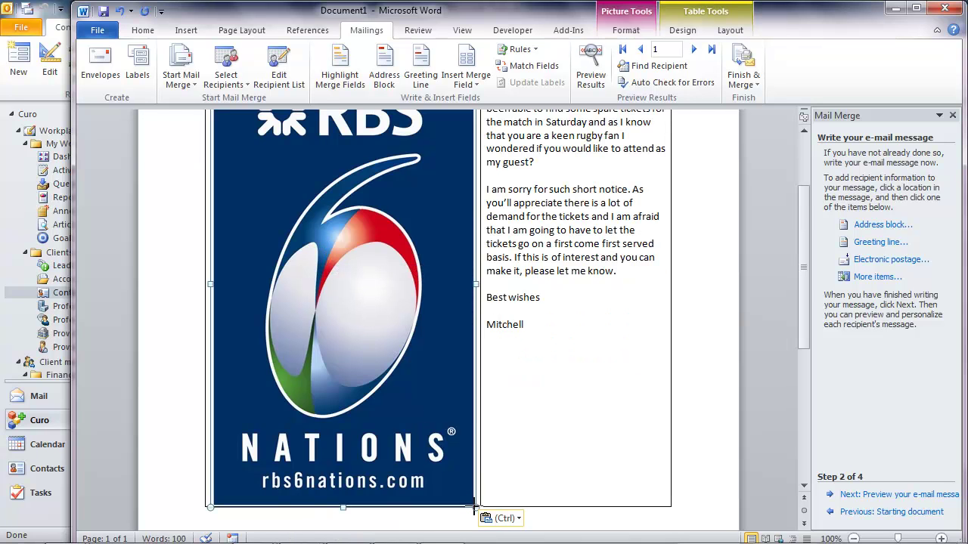
{"action": "left_click_drag", "start_coordinate": [475, 507], "coordinate": [369, 302]}
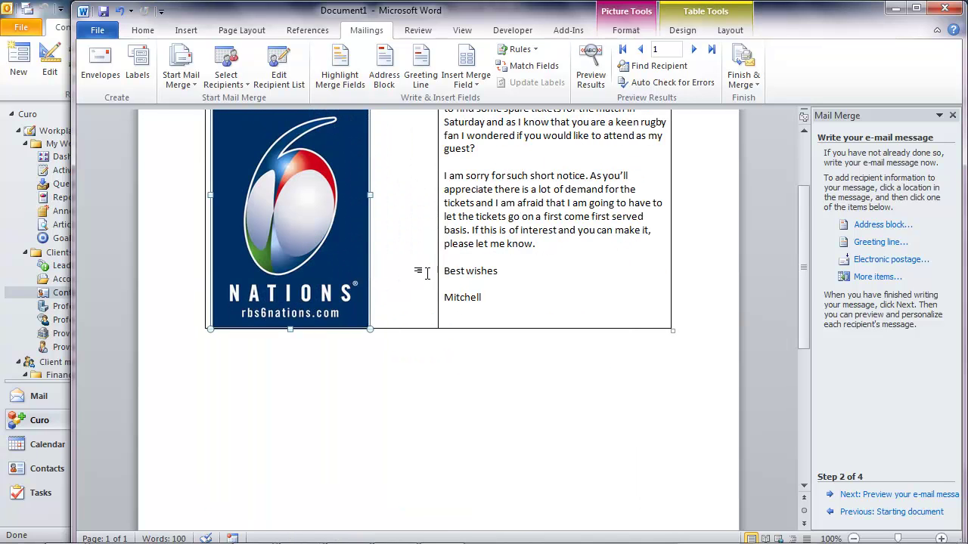
{"action": "left_click_drag", "start_coordinate": [436, 266], "coordinate": [382, 268]}
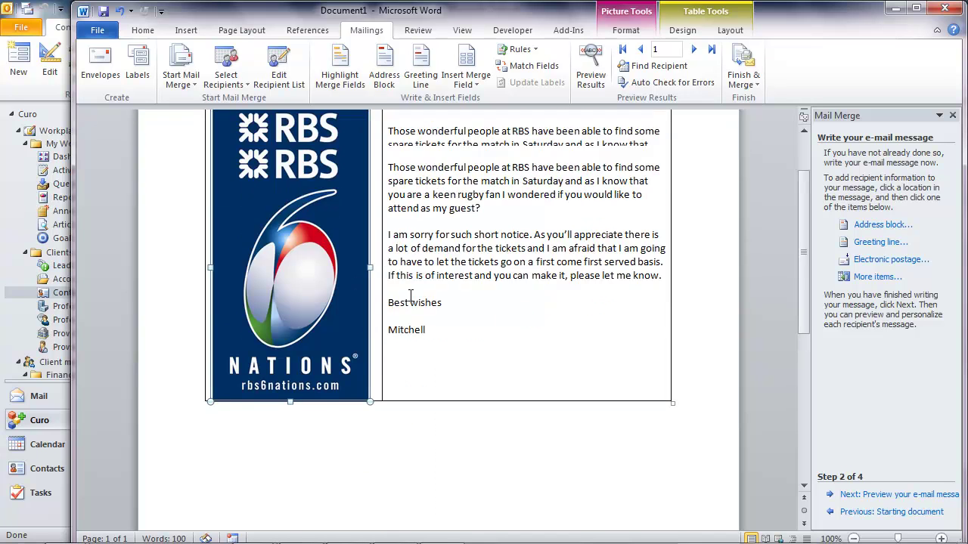
{"action": "left_click", "coordinate": [200, 190]}
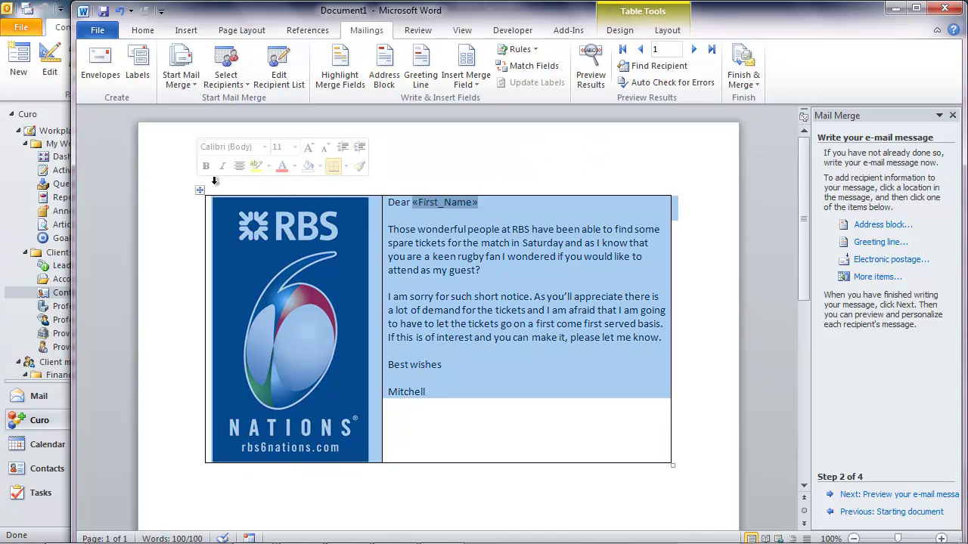
Step: Set the letter table to No Border, then preview the merge and advance to Complete the merge
{"action": "left_click", "coordinate": [633, 30]}
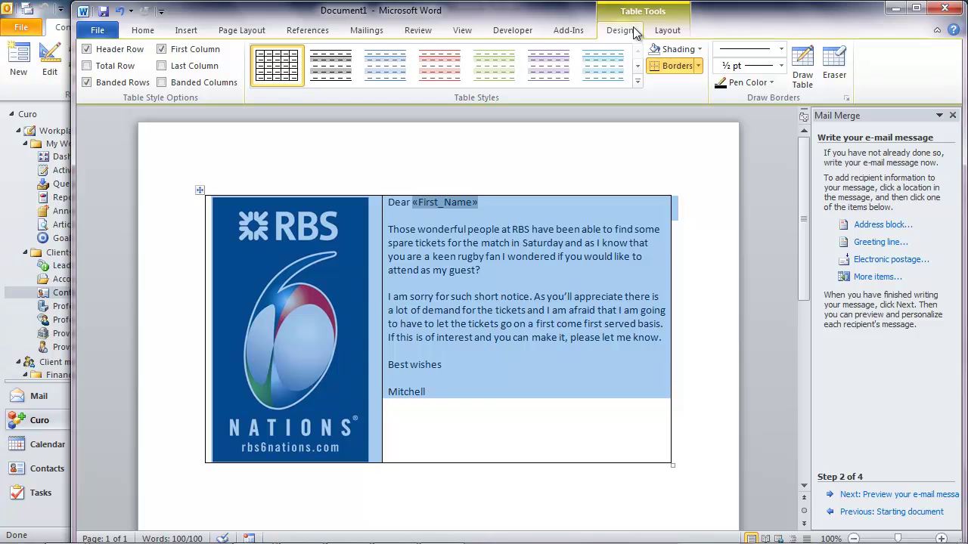
{"action": "left_click", "coordinate": [697, 65]}
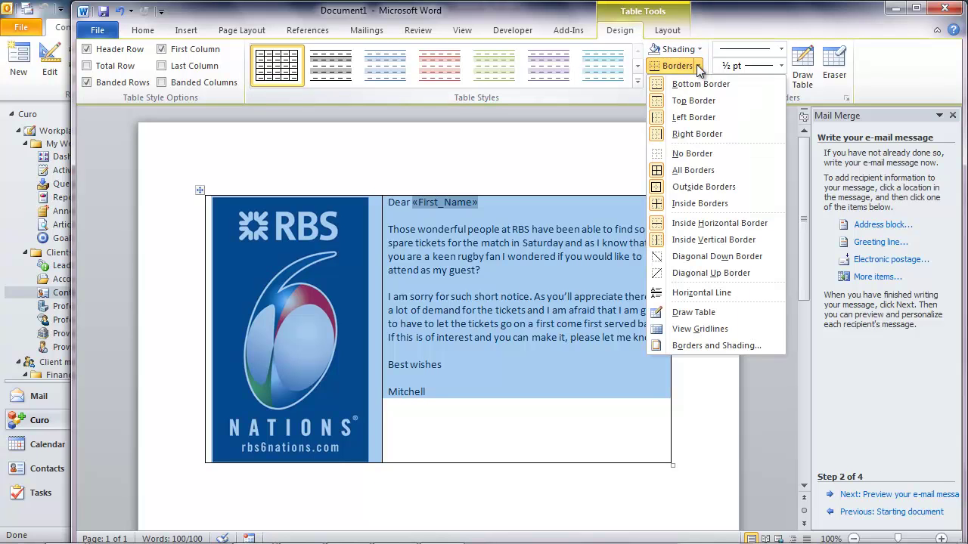
{"action": "left_click", "coordinate": [657, 152]}
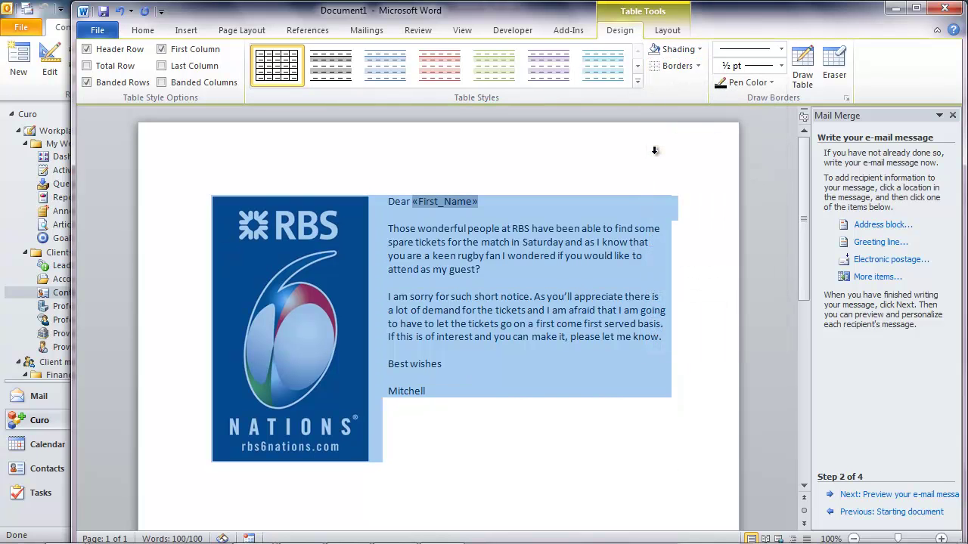
{"action": "left_click", "coordinate": [694, 276]}
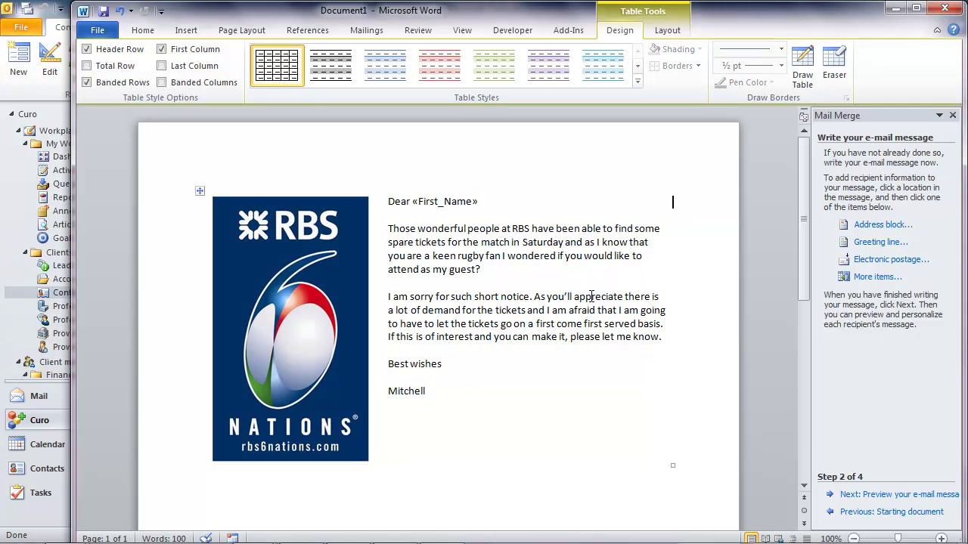
{"action": "left_click", "coordinate": [894, 497]}
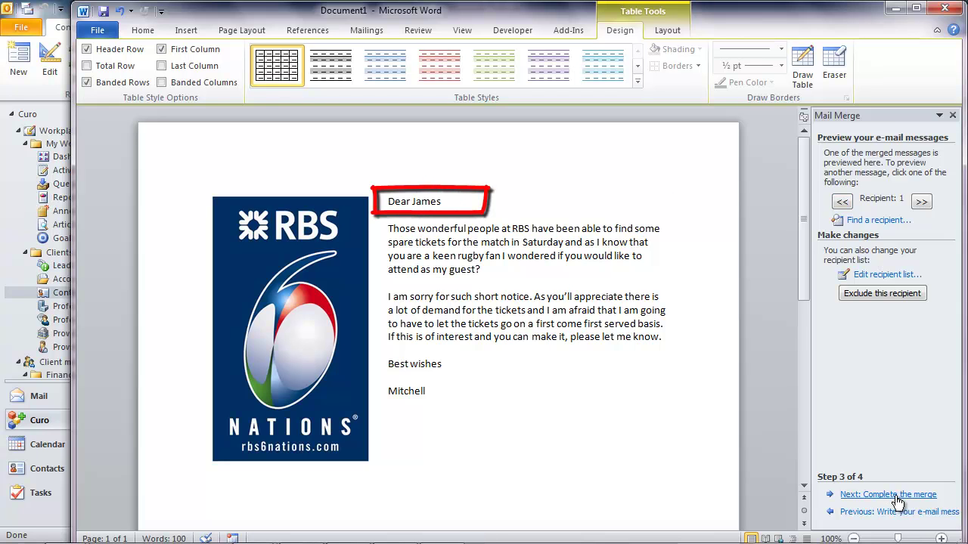
{"action": "left_click", "coordinate": [896, 498]}
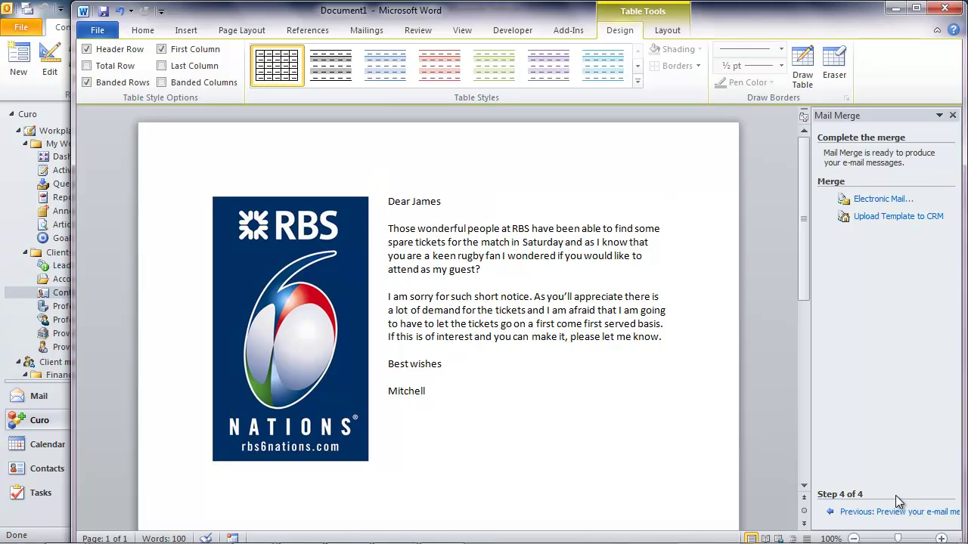
Step: Merge to e-mail with the subject 'Urgent - RBS Six Nations Tickets' and confirm
{"action": "left_click", "coordinate": [882, 201]}
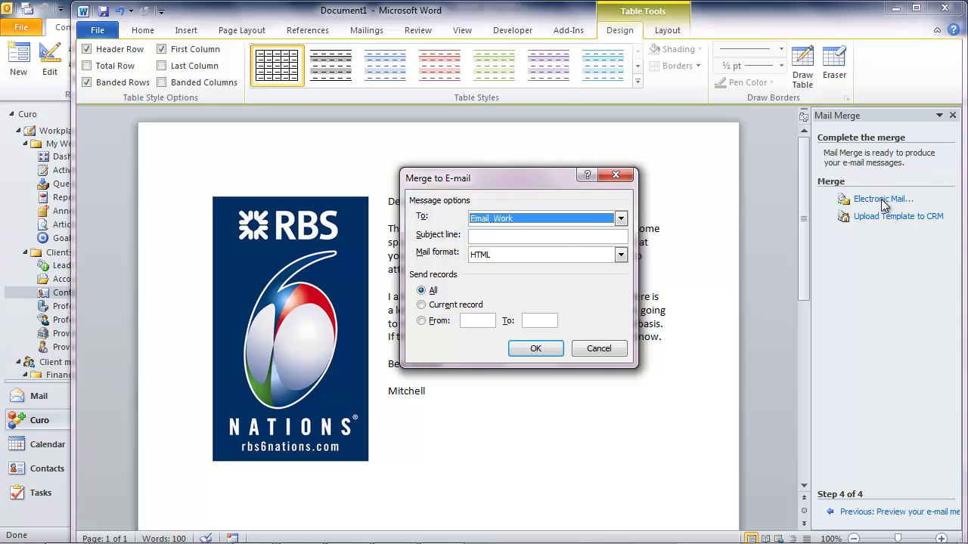
{"action": "left_click", "coordinate": [559, 237]}
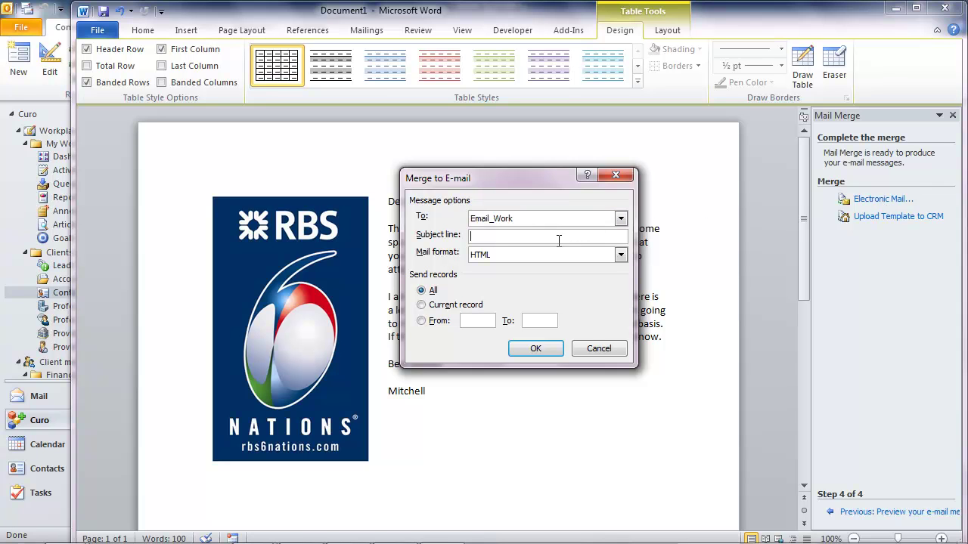
{"action": "type", "text": "Urgent - RBS Six Nations T"}
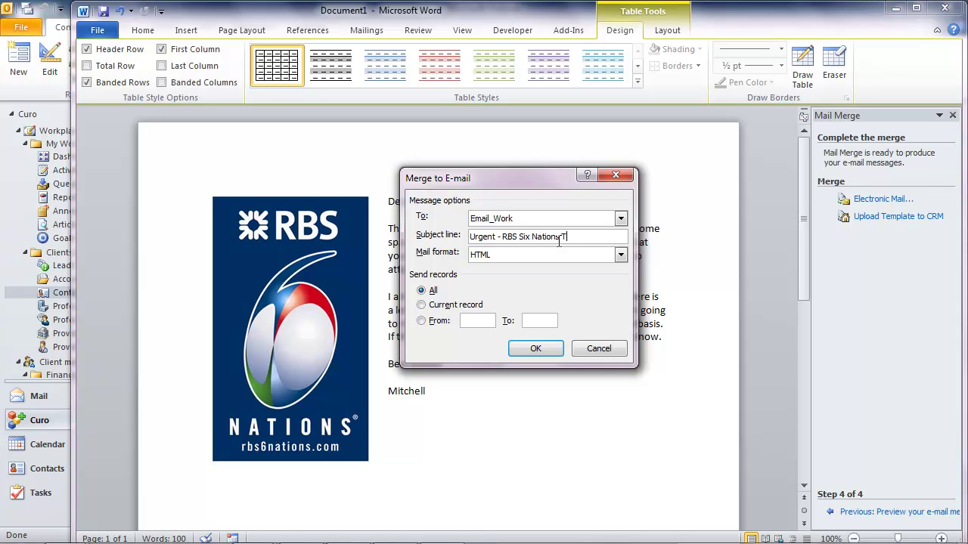
{"action": "type", "text": "ickets"}
{"action": "left_click", "coordinate": [543, 348]}
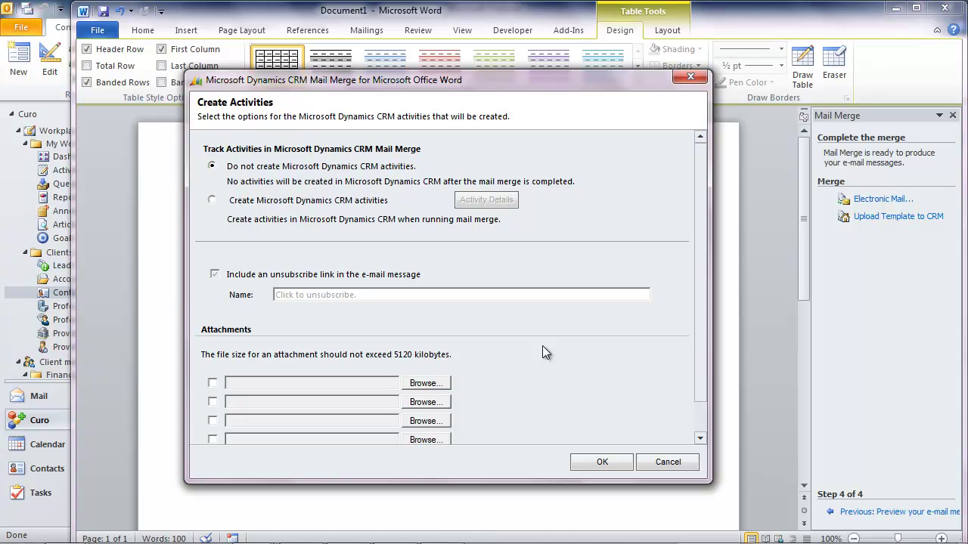
Step: Choose 'Create Microsoft Dynamics CRM activities' and run the merge to send the invitations
{"action": "left_click", "coordinate": [213, 201]}
{"action": "left_click", "coordinate": [214, 201]}
{"action": "left_click", "coordinate": [596, 461]}
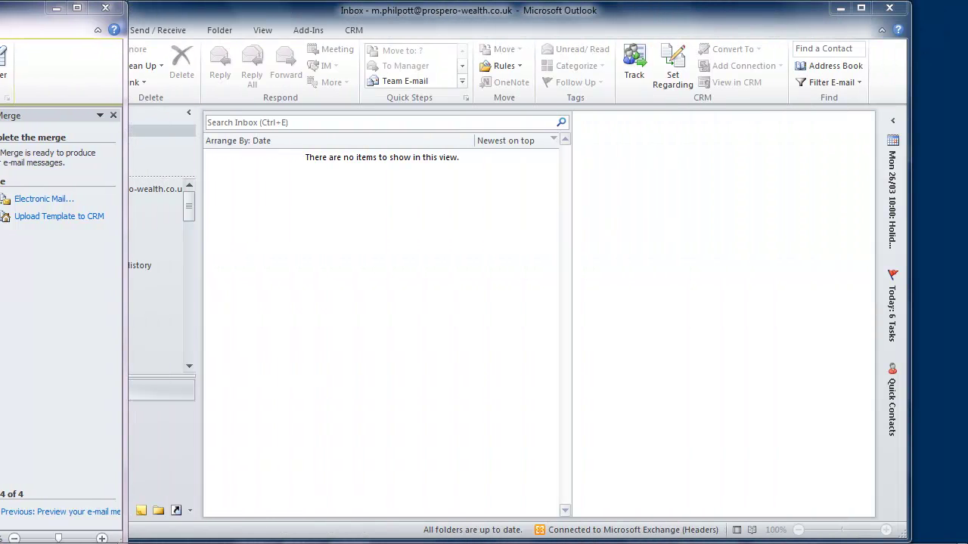
Step: Review the sent 'Urgent - RBS Six Nations Tickets' e-mails in Sent Items and open a recipient's CRM contact
{"action": "left_click", "coordinate": [92, 147]}
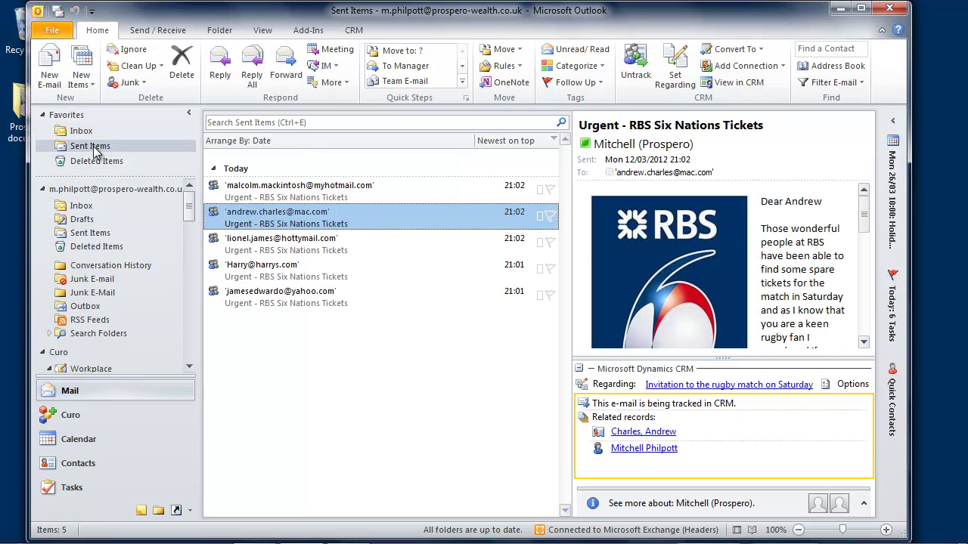
{"action": "left_click", "coordinate": [361, 249]}
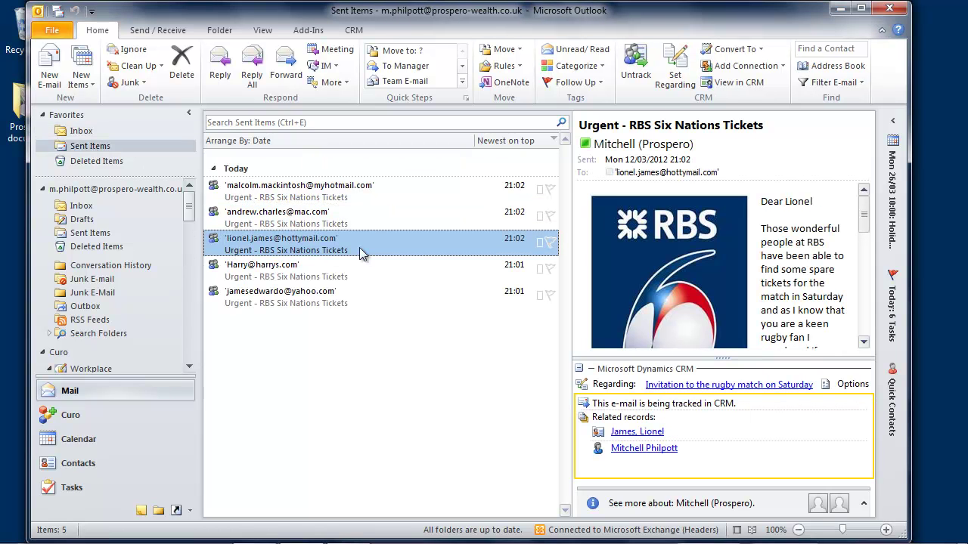
{"action": "left_click", "coordinate": [372, 218]}
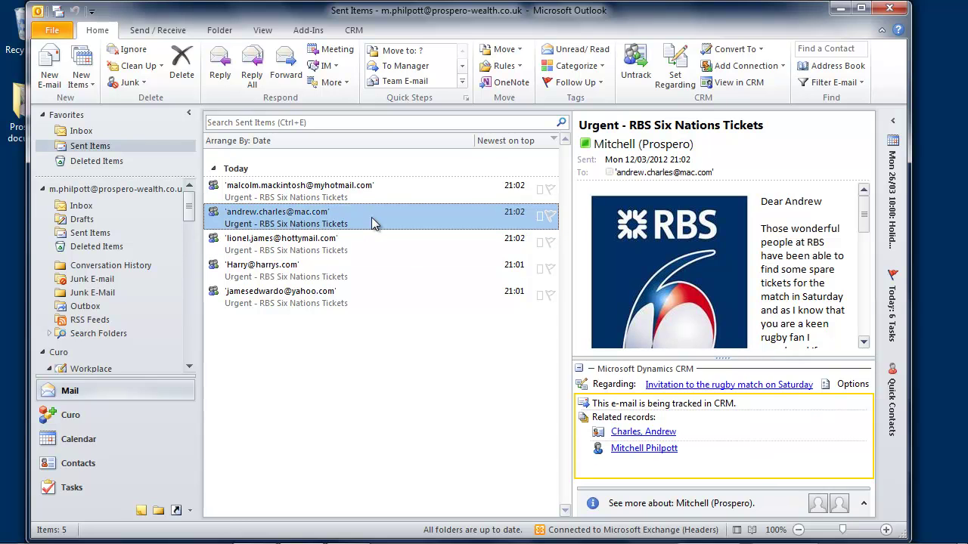
{"action": "left_click", "coordinate": [639, 432]}
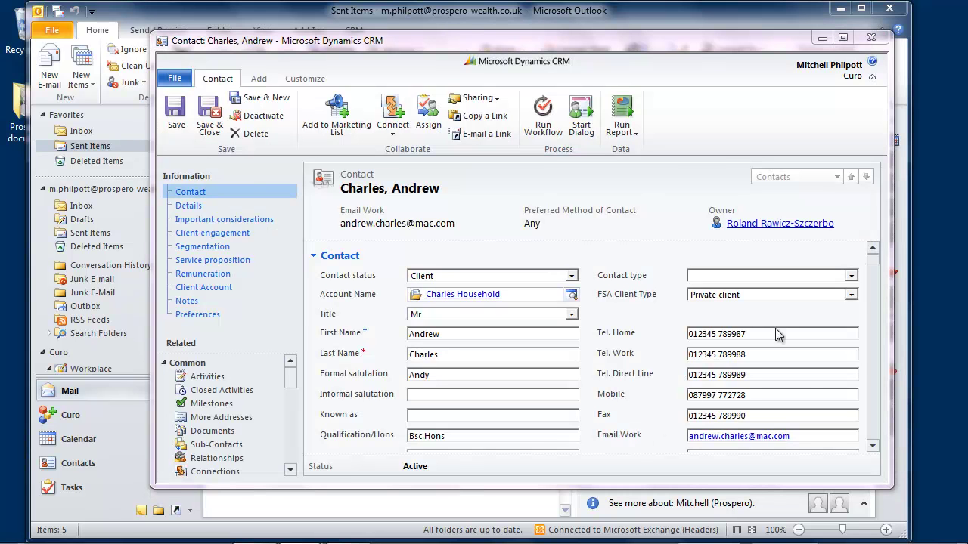
Step: Check the contact's Rugby interest and Closed Activities list, then close the contact record
{"action": "scroll", "coordinate": [874, 266], "scroll_direction": "down", "scroll_amount": 1}
{"action": "left_click_drag", "start_coordinate": [870, 260], "coordinate": [877, 343]}
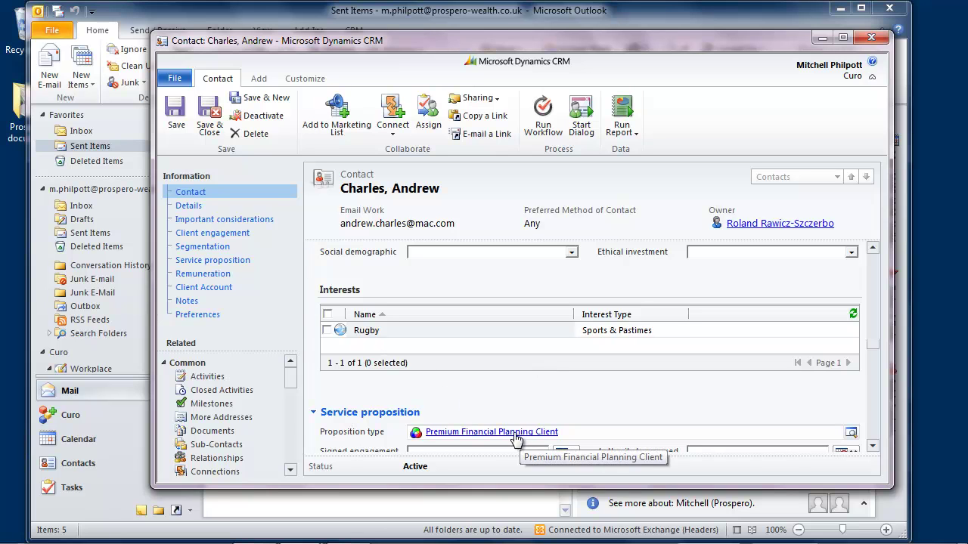
{"action": "left_click", "coordinate": [254, 394]}
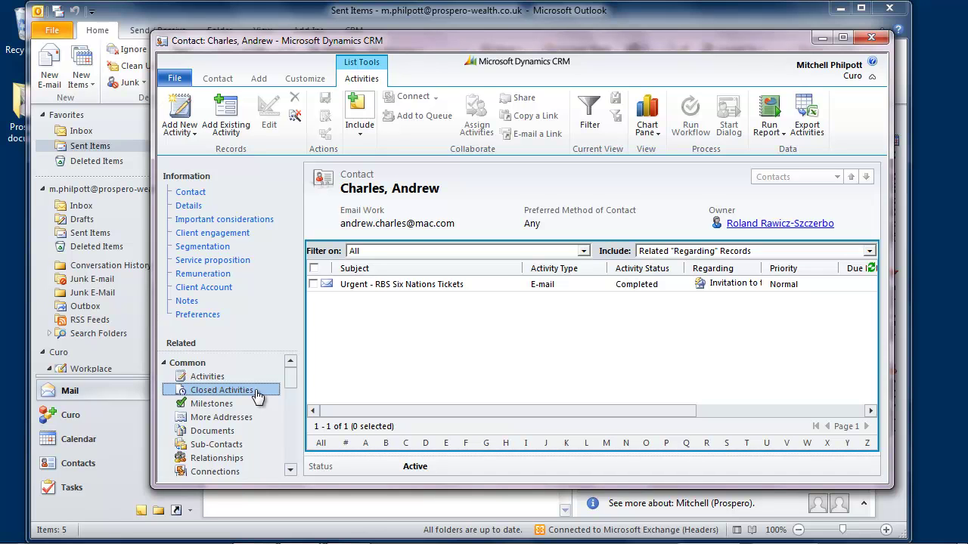
{"action": "left_click", "coordinate": [868, 38]}
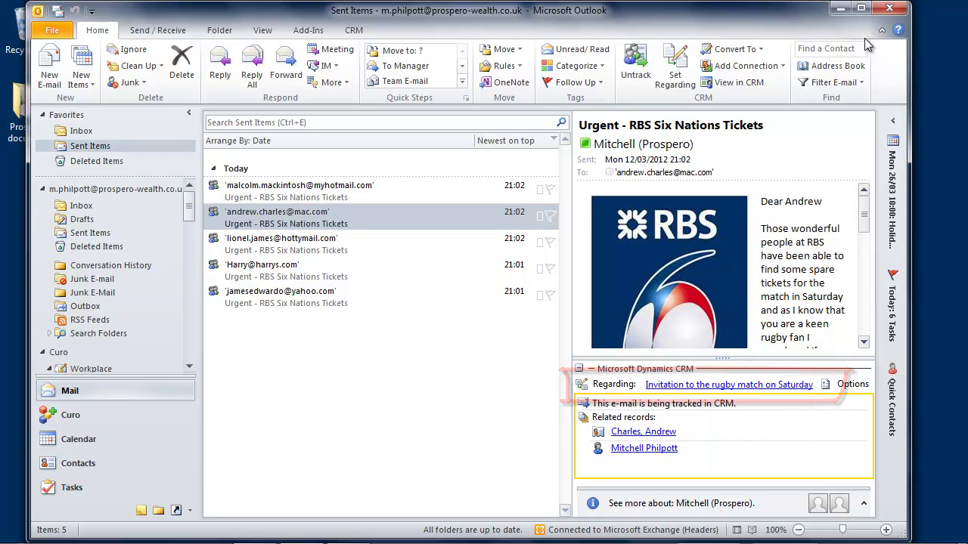
Step: Open the 'Invitation to the rugby match on Saturday' campaign from the Regarding link
{"action": "left_click", "coordinate": [675, 385]}
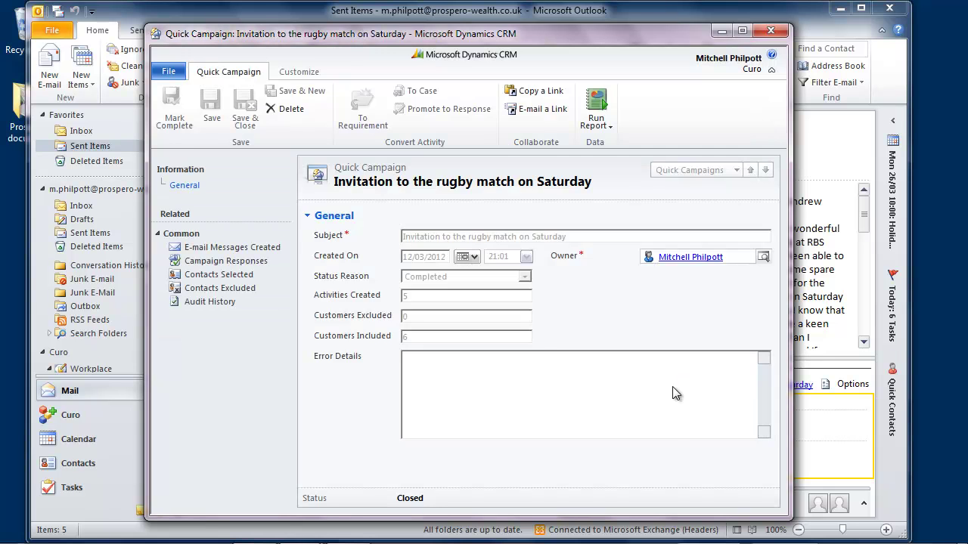